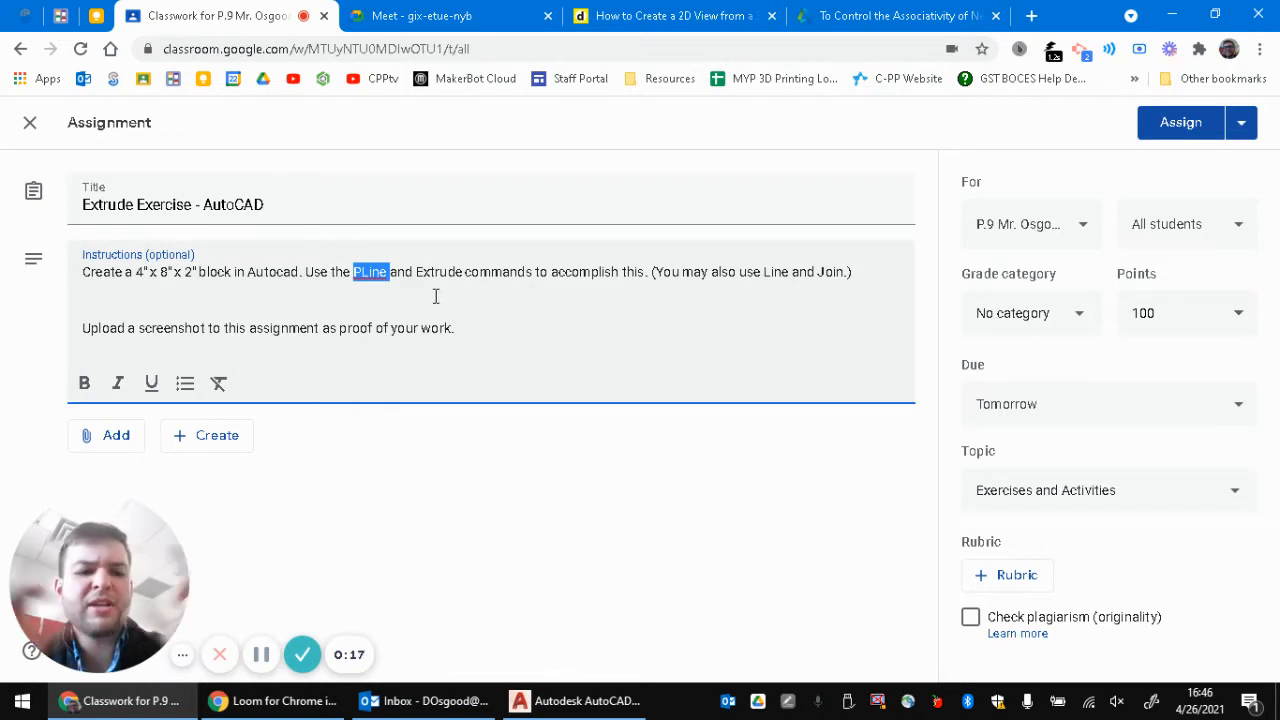
Highlight "Line and Join" and "Extrude" in the assignment instructions, and switch to AutoCAD with its drawing tools displayed
double_click(776, 271)
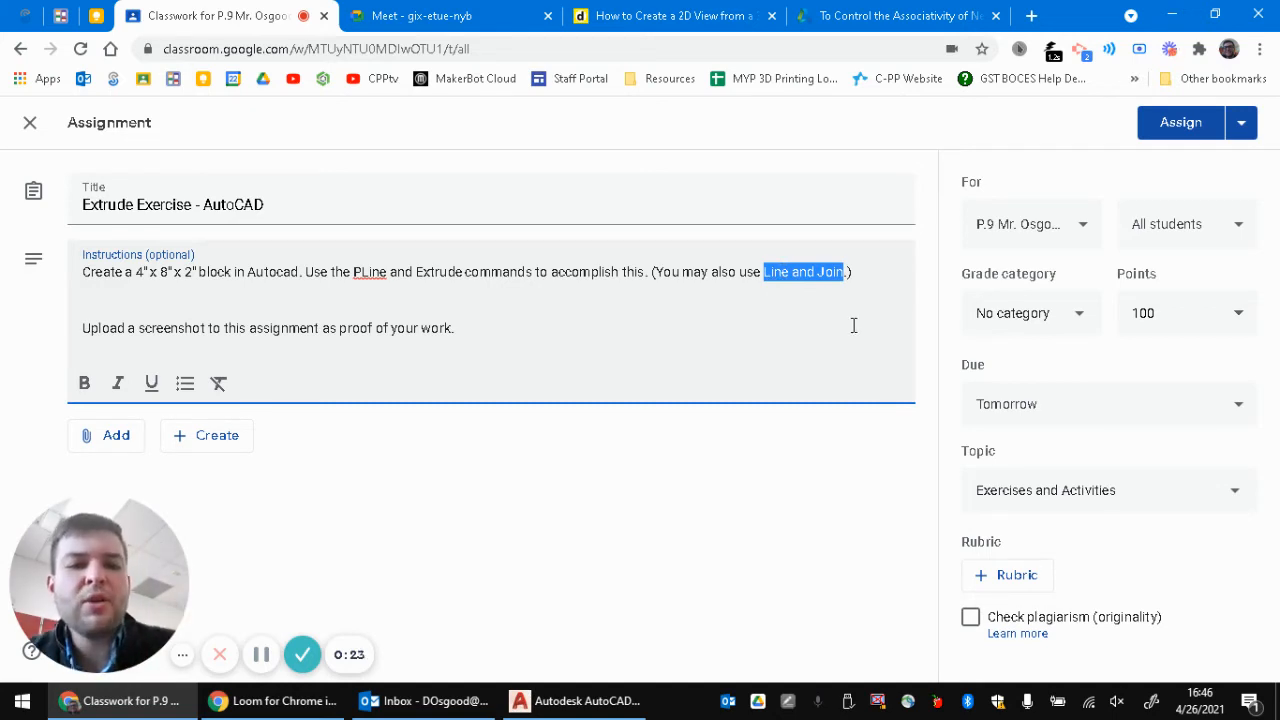
double_click(452, 278)
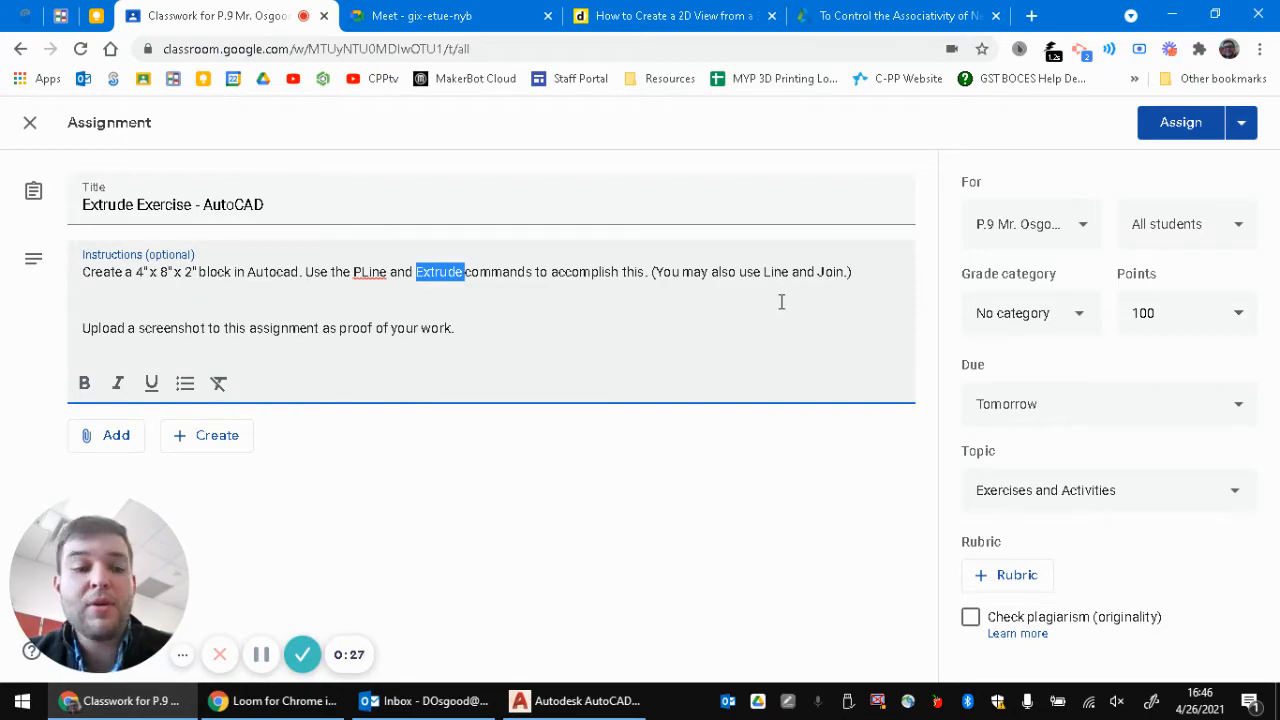
left_click(575, 700)
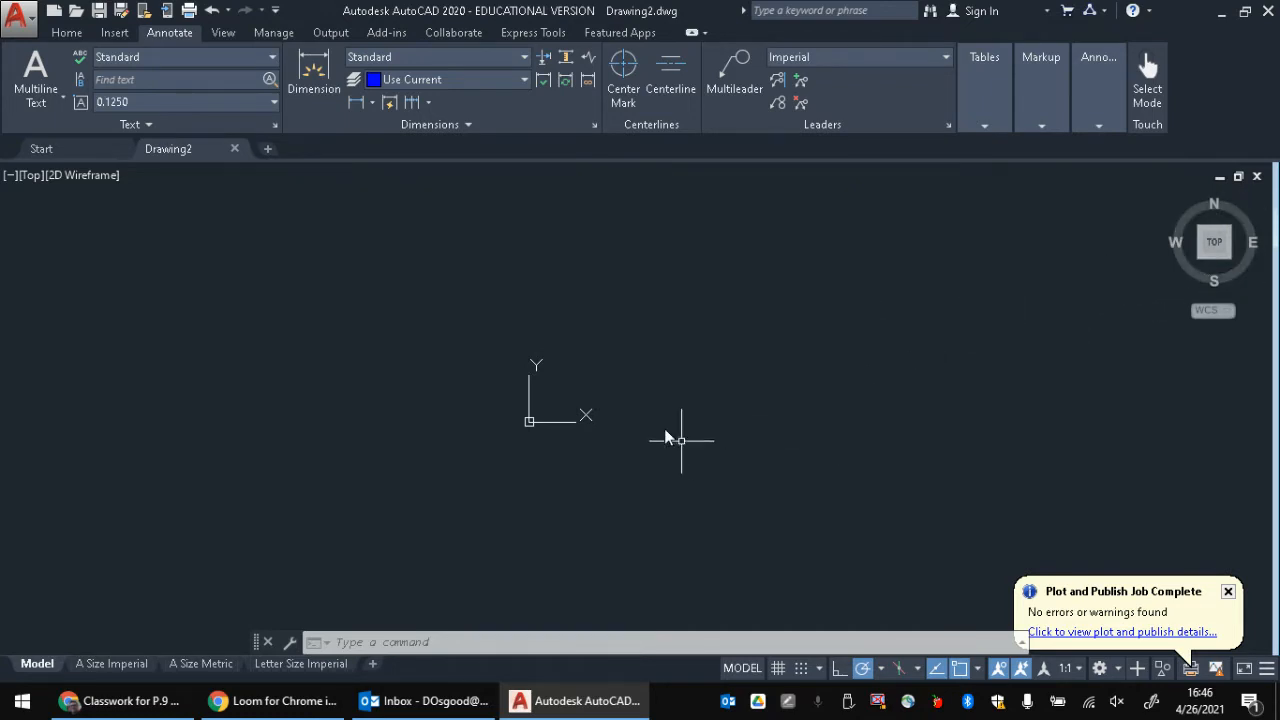
left_click(67, 33)
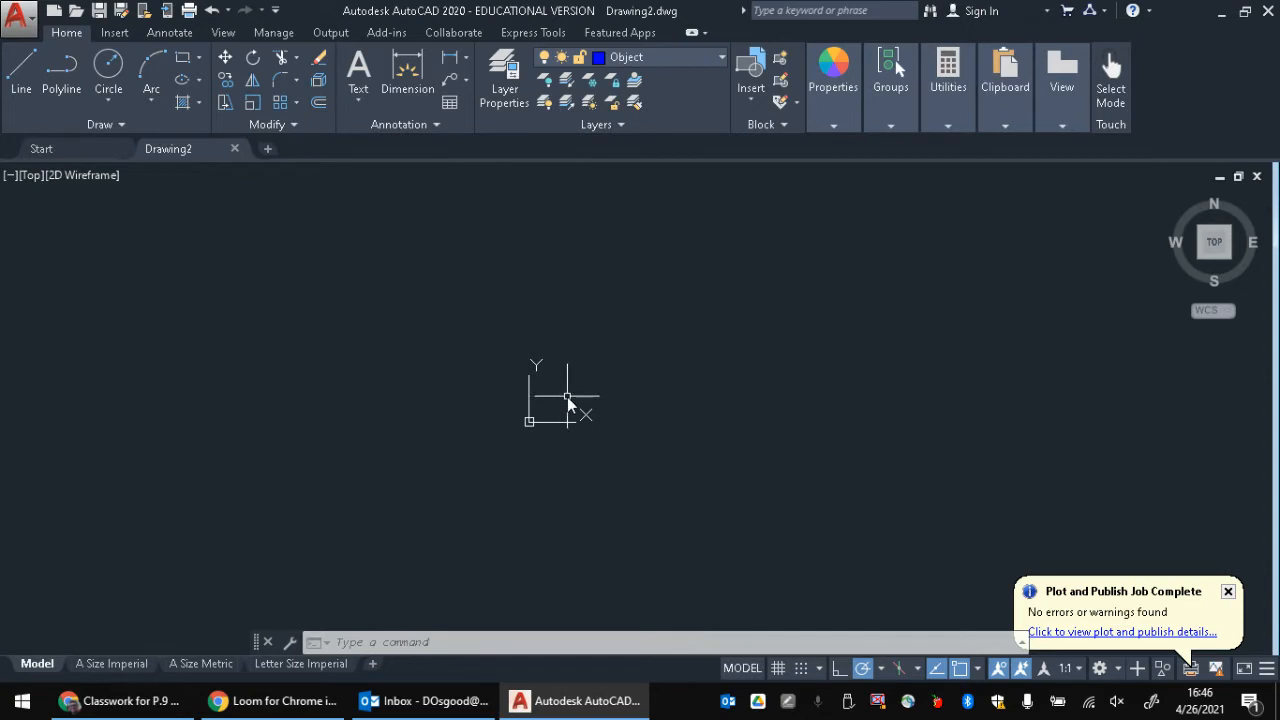
Orbit the empty drawing's view and restore the Top view with north pointing up
middle_click_drag(560, 434, 565, 490, "shift")
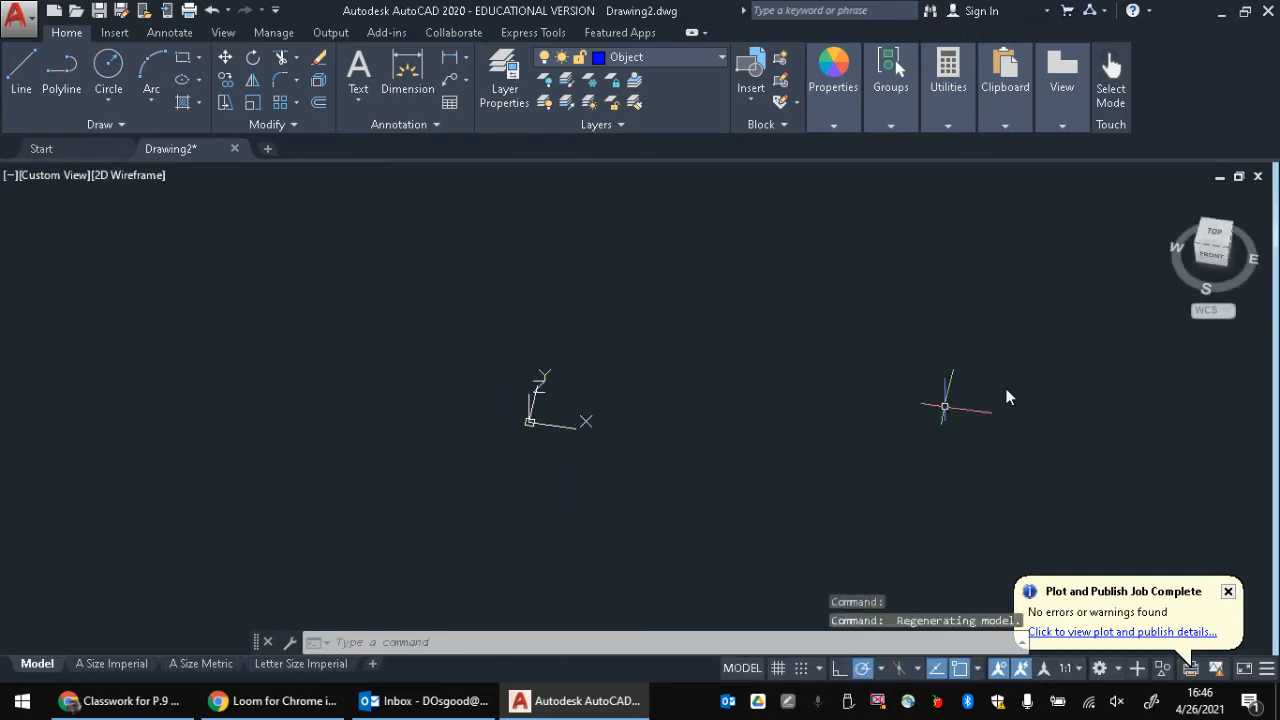
left_click(1214, 236)
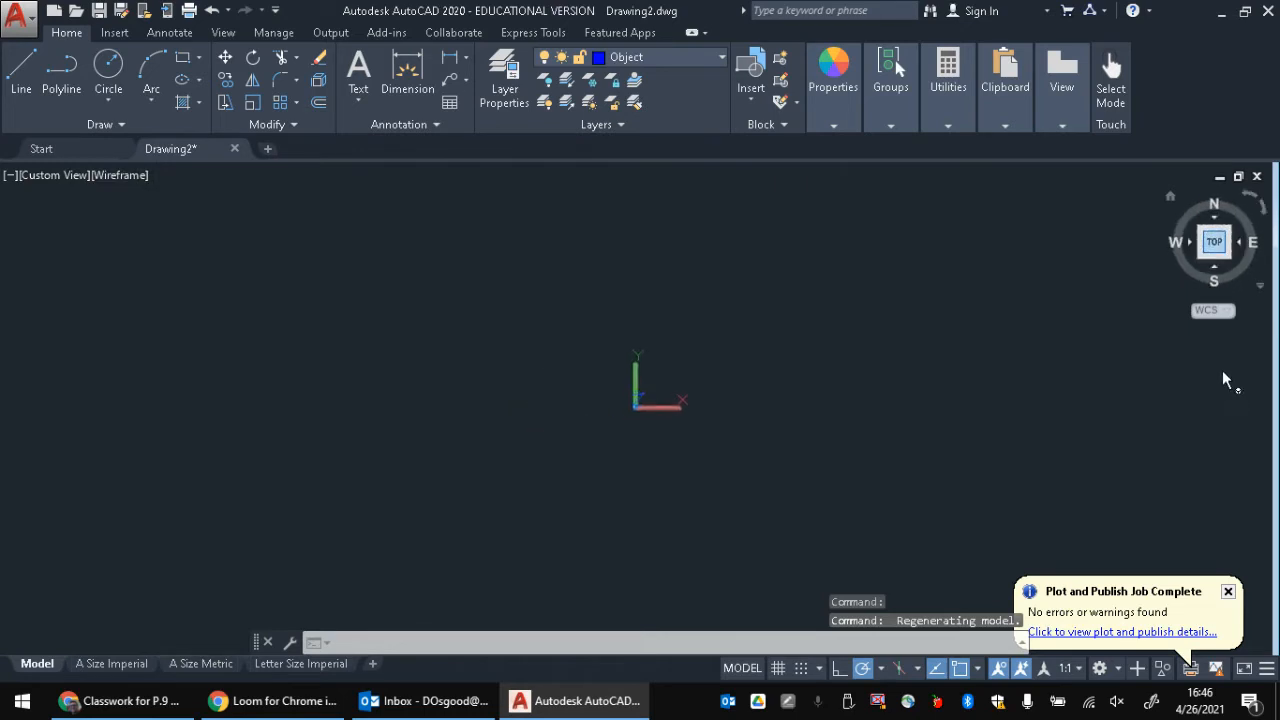
mouse_move(1228, 266)
middle_mouse_down("shift")
mouse_move(1171, 183)
mouse_move(1108, 165)
middle_mouse_up("shift")
mouse_move(1136, 645)
middle_mouse_down("shift")
mouse_move(40, 597)
mouse_move(47, 184)
mouse_move(460, 337)
mouse_move(609, 429)
mouse_move(704, 414)
mouse_move(477, 300)
mouse_move(449, 174)
mouse_move(77, 200)
mouse_move(3, 236)
mouse_move(14, 177)
mouse_move(5, 200)
mouse_move(394, 251)
mouse_move(23, 400)
mouse_move(511, 394)
mouse_move(369, 403)
mouse_move(151, 531)
mouse_move(1272, 352)
middle_mouse_up("shift")
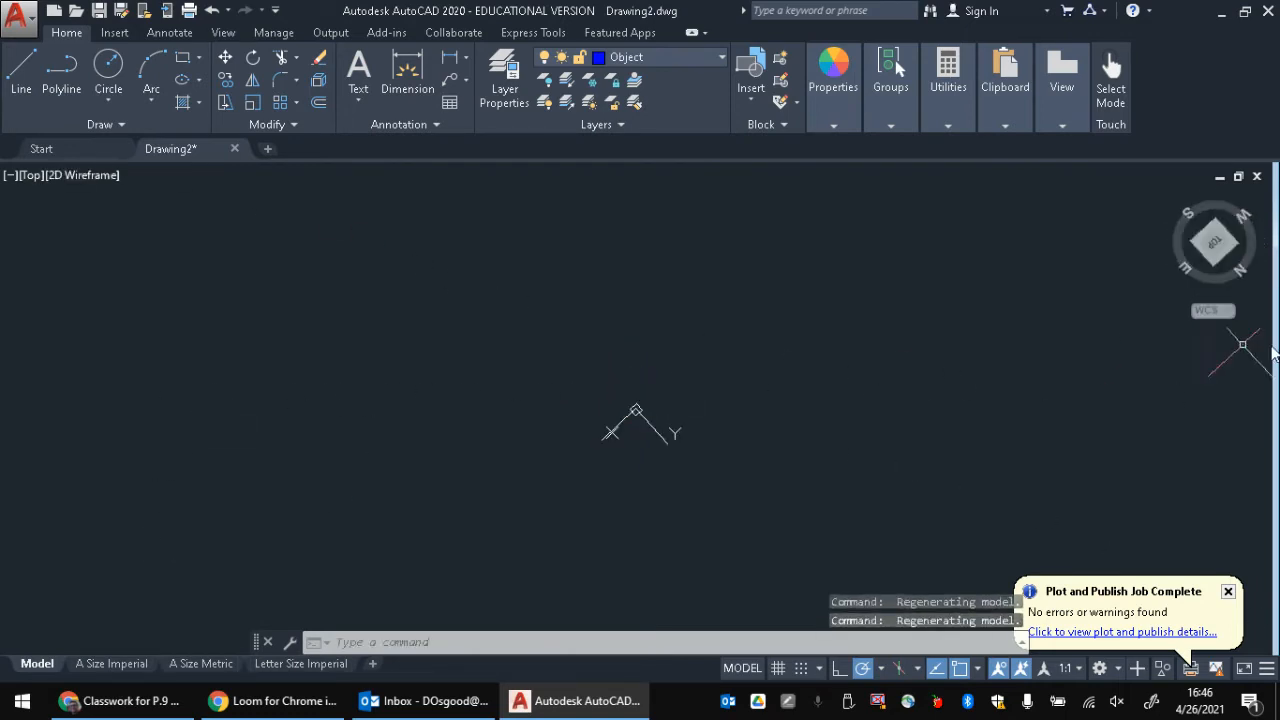
left_click(1212, 246)
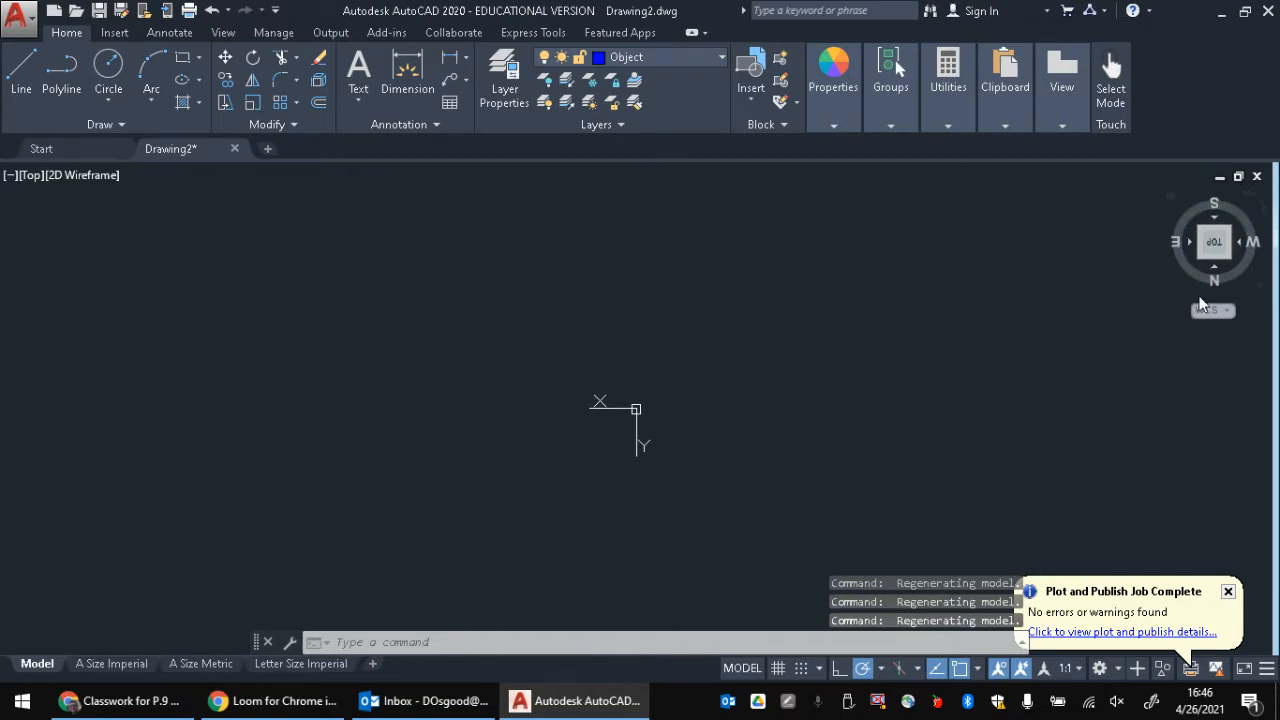
left_click(1246, 194)
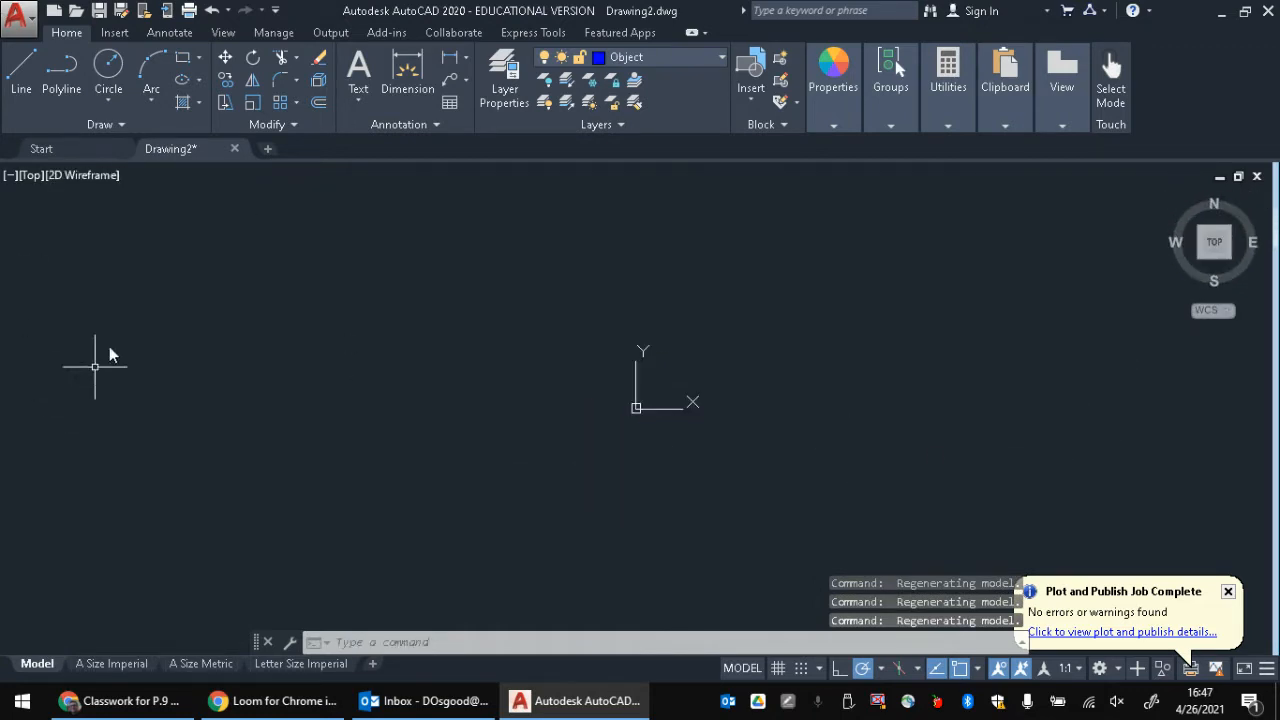
Start a polyline at 0,0 and draw its first segment 4 units long straight up
middle_click_drag(851, 413, 677, 423)
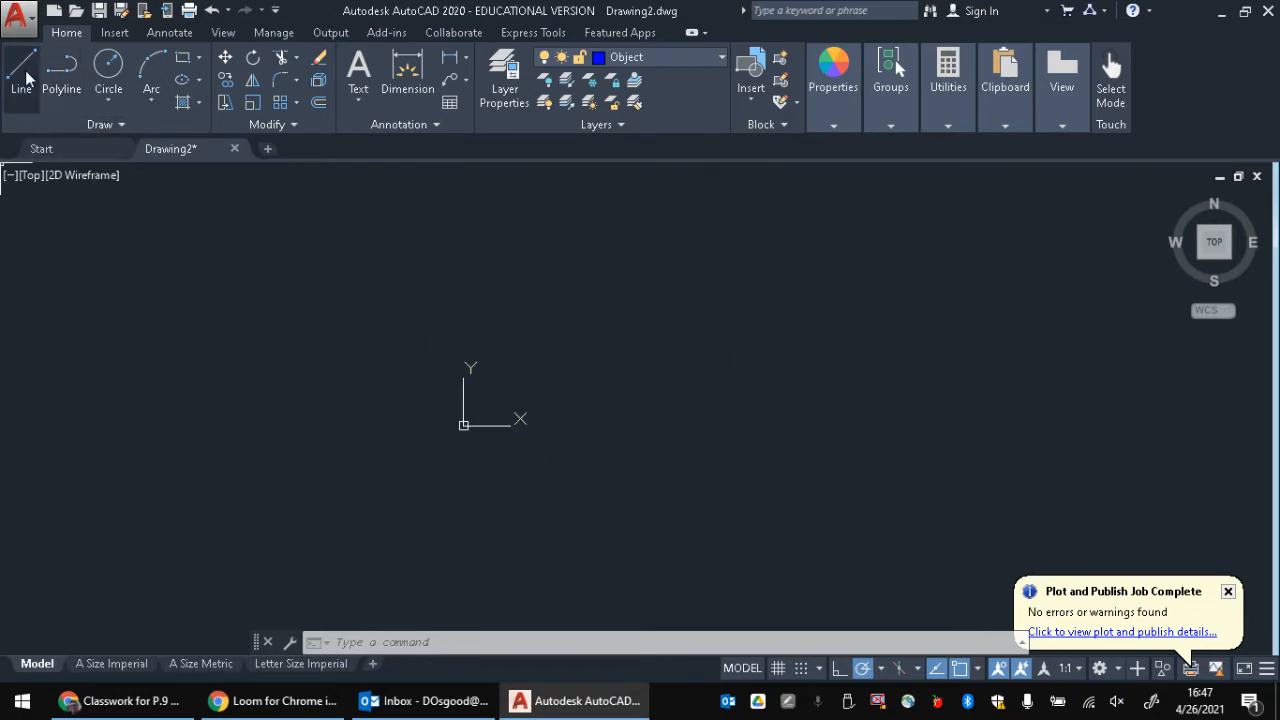
left_click(66, 67)
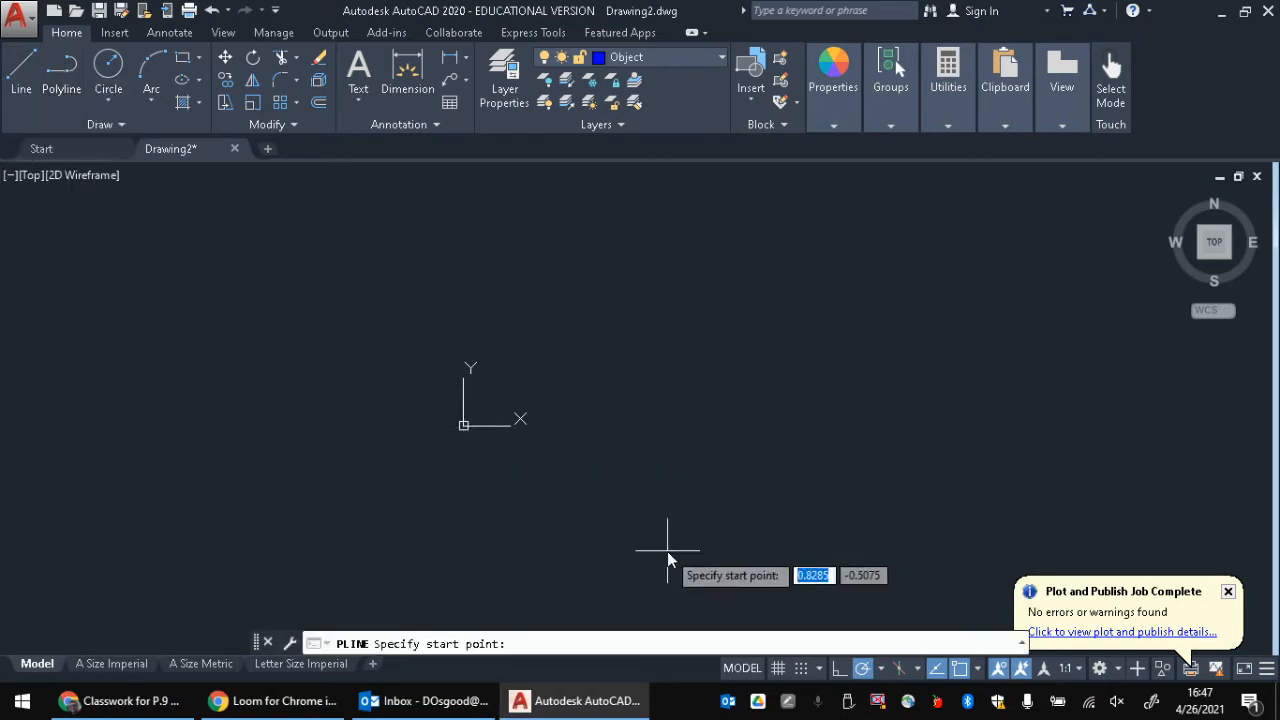
type("0,0")
key("Return")
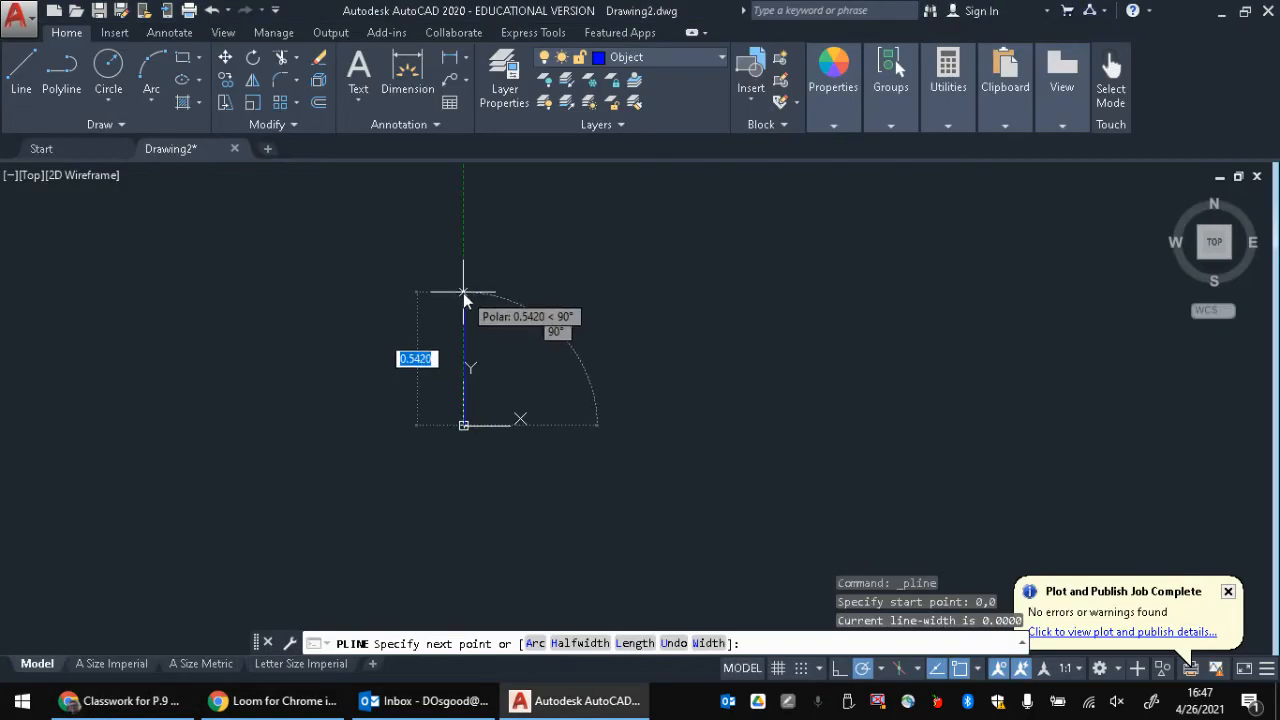
key("BackSpace")
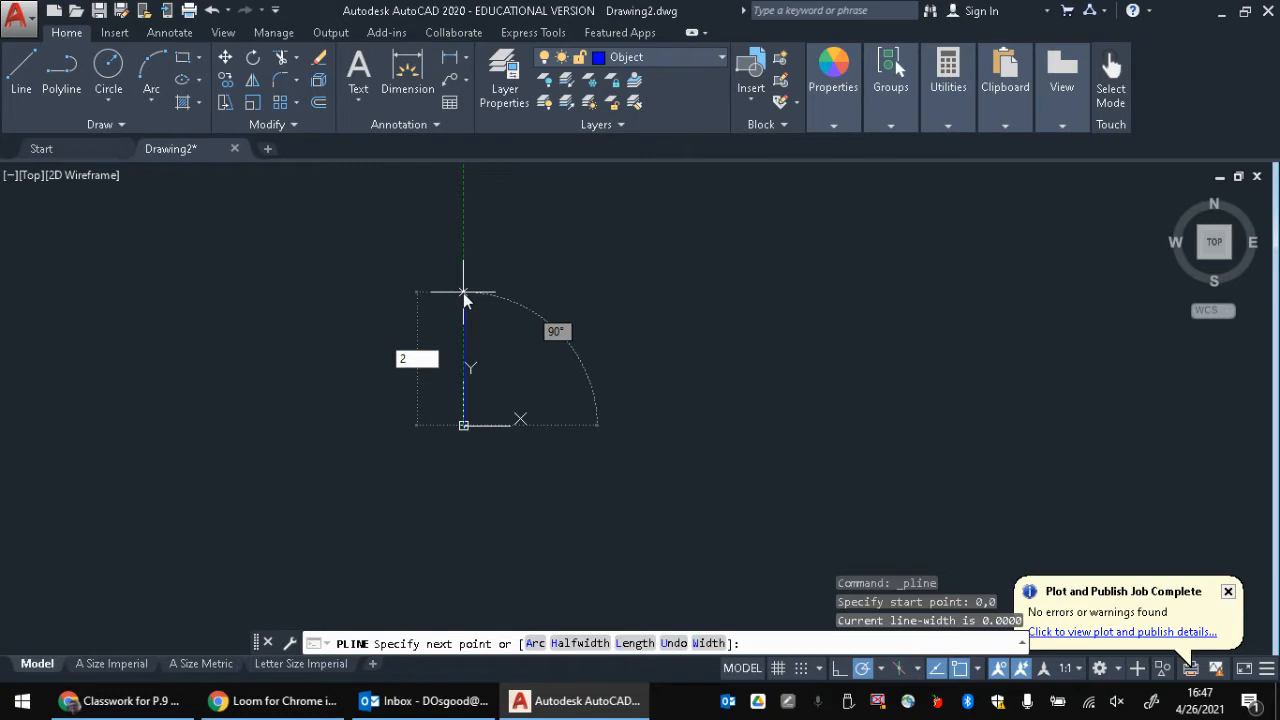
type("4")
key("Tab")
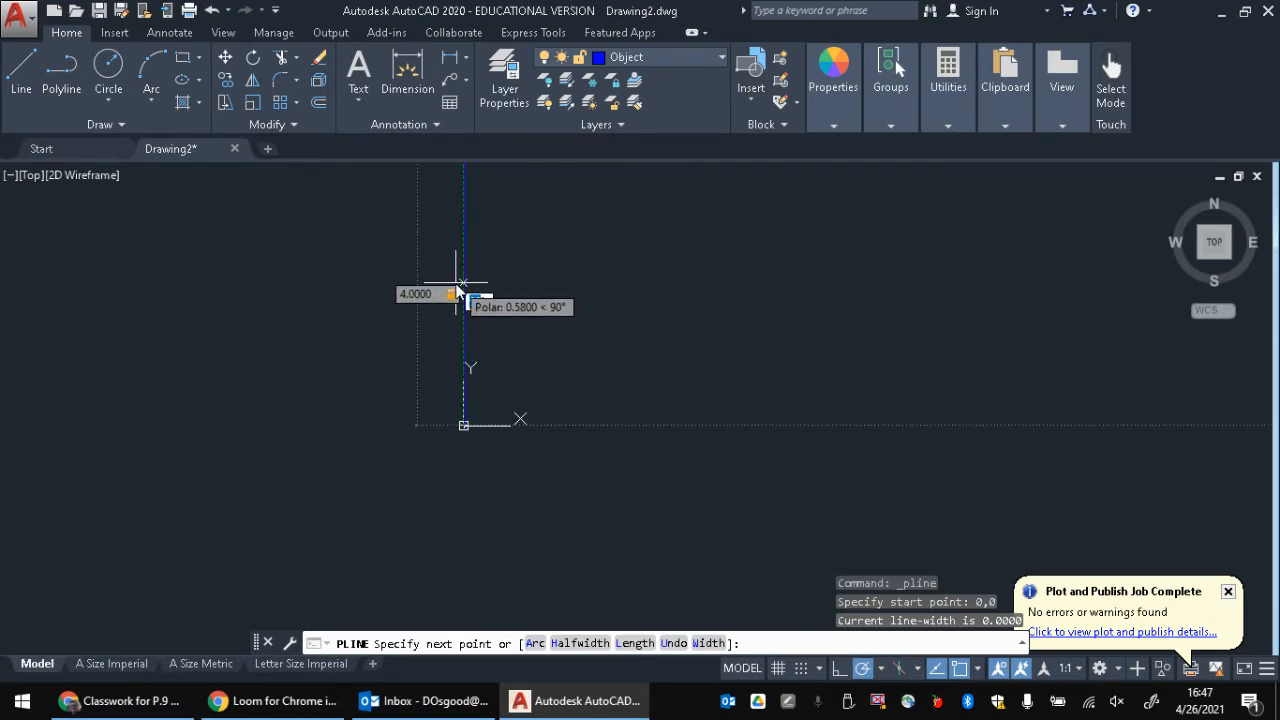
scroll(457, 282, "down", 2)
scroll(458, 280, "up", 1)
mouse_move(458, 280)
middle_mouse_down()
mouse_move(440, 394)
mouse_move(451, 446)
middle_mouse_up()
scroll(452, 443, "down", 1)
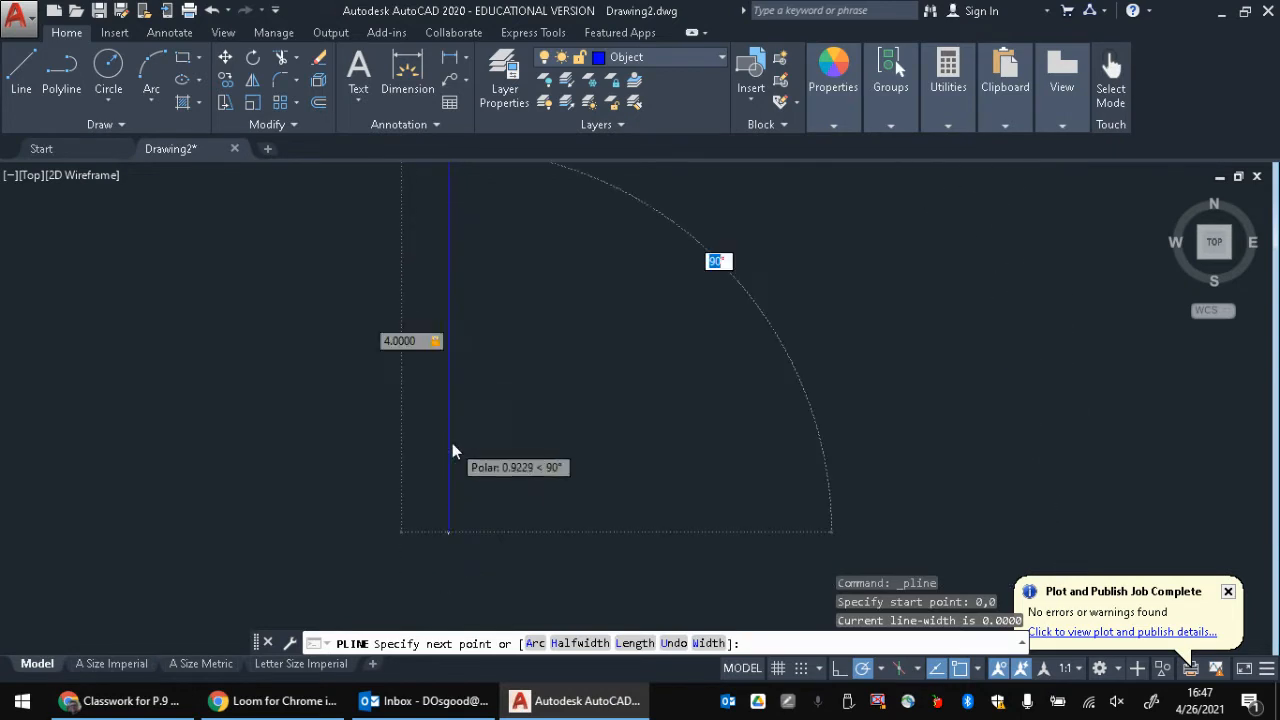
key("Return")
Undo the polyline segment added beyond the 4-unit vertical one
scroll(509, 381, "up", 8)
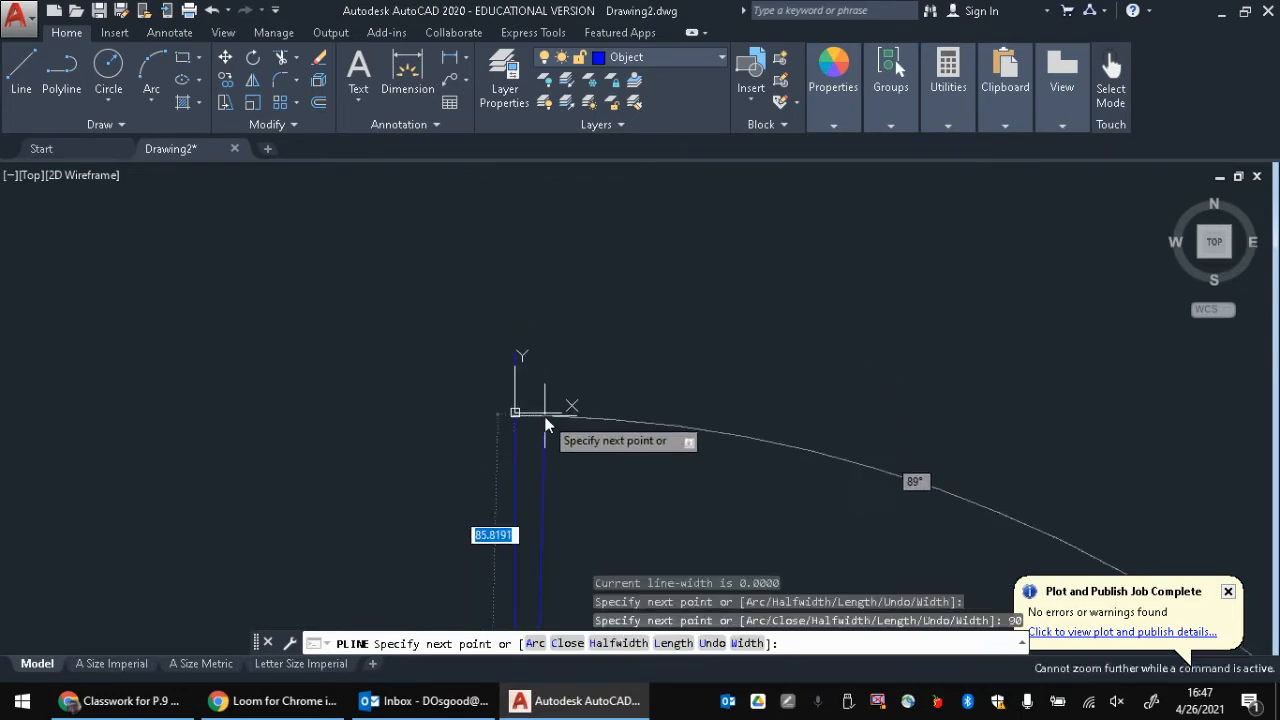
scroll(475, 311, "down", 2)
scroll(513, 460, "up", 5)
scroll(561, 428, "down", 3)
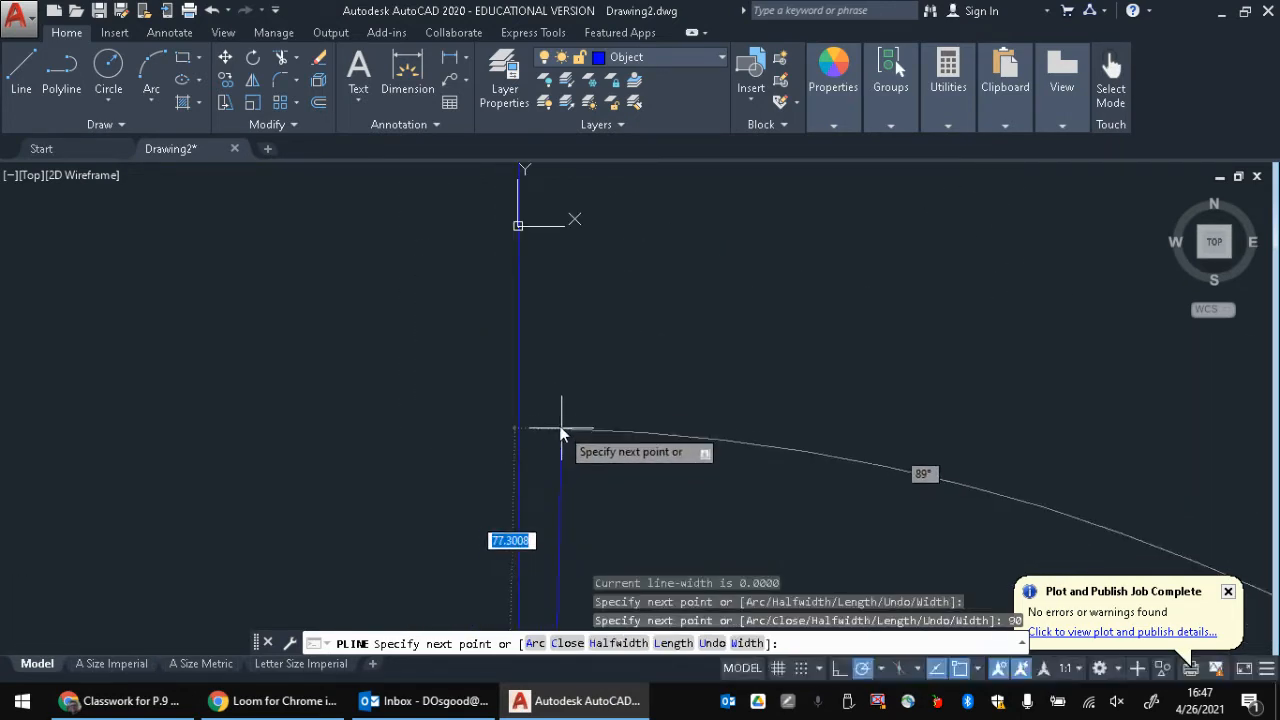
scroll(561, 428, "down", 1)
key("ctrl+z")
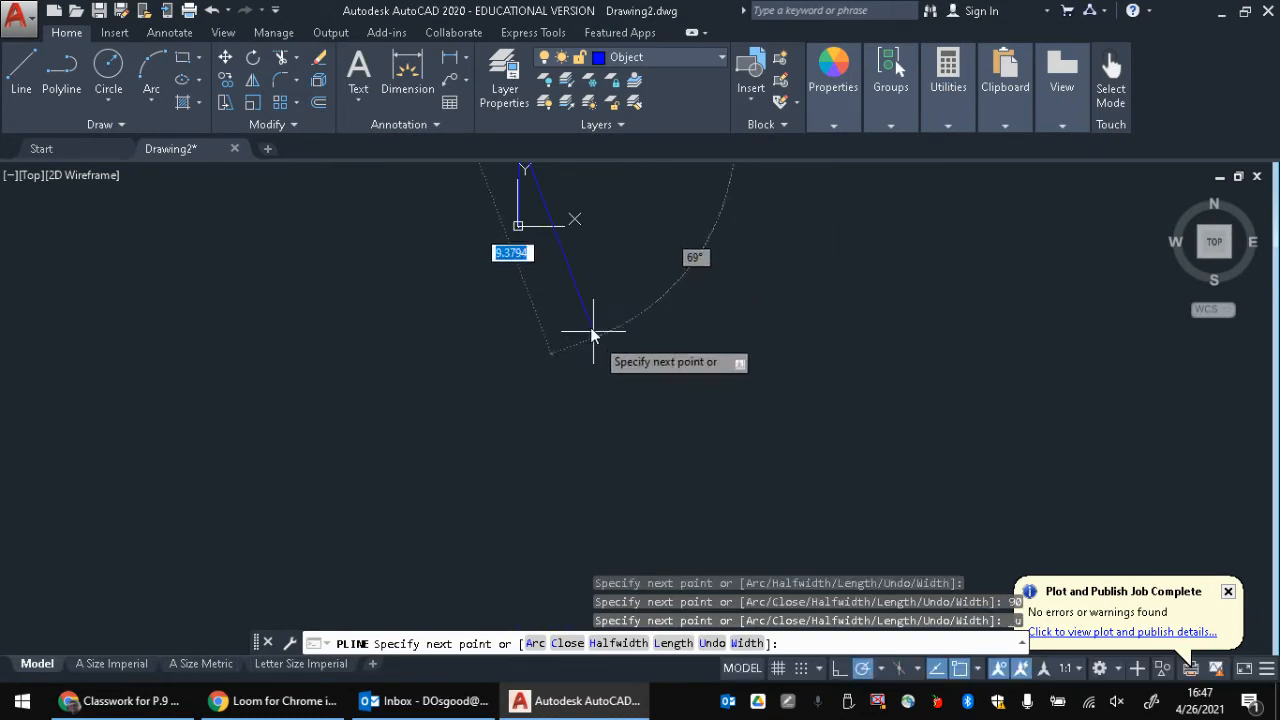
Add an 8-unit horizontal segment and complete the polyline as a 4 by 8 rectangle ending at the origin
middle_click_drag(592, 250, 406, 543)
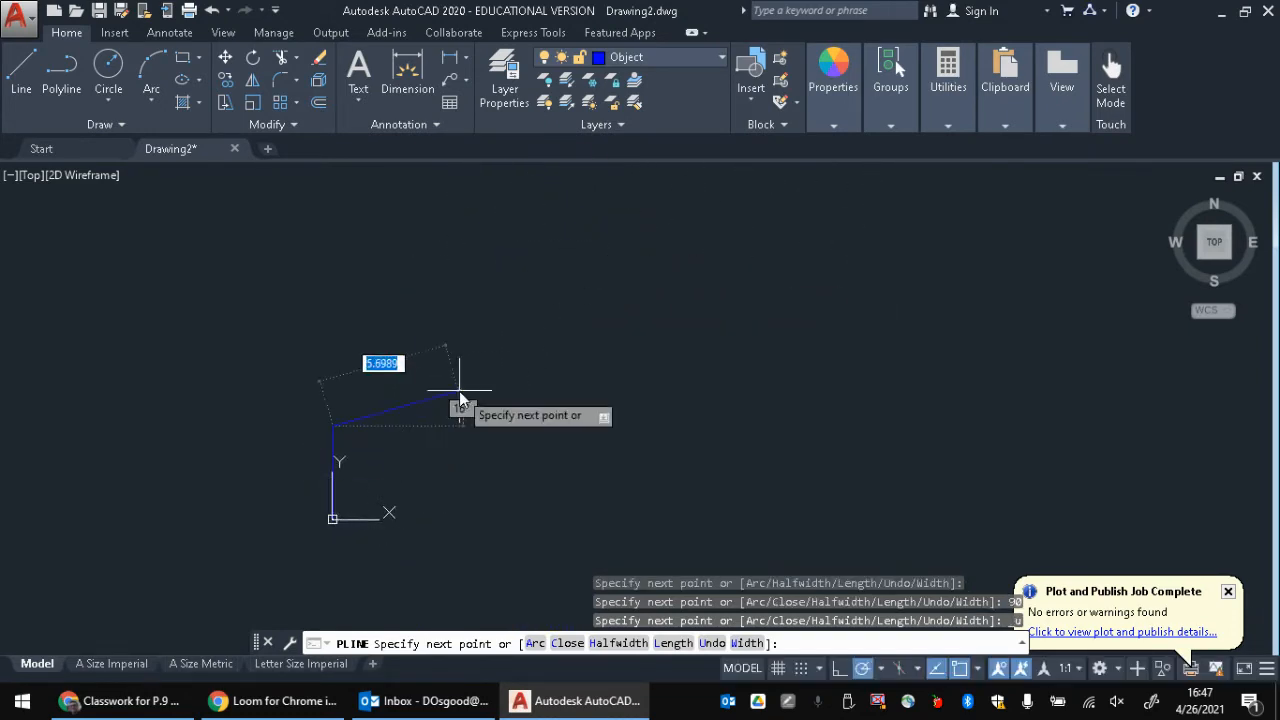
type("8")
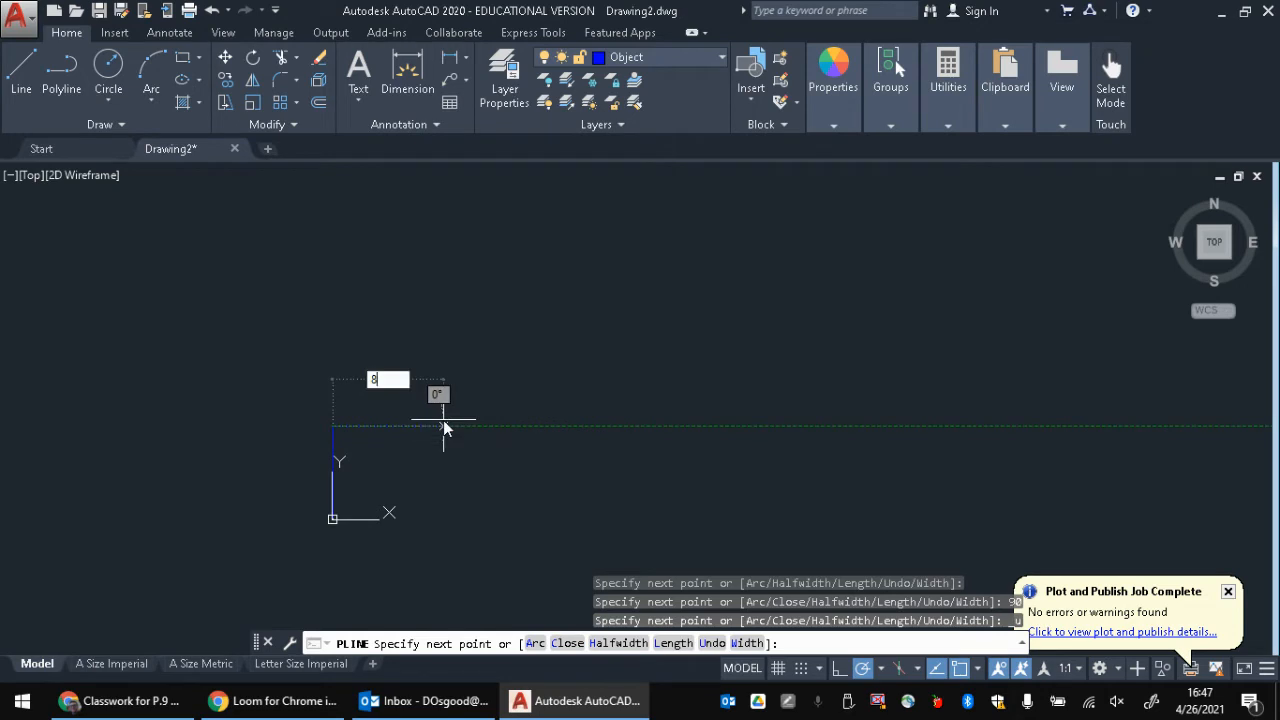
key("Return")
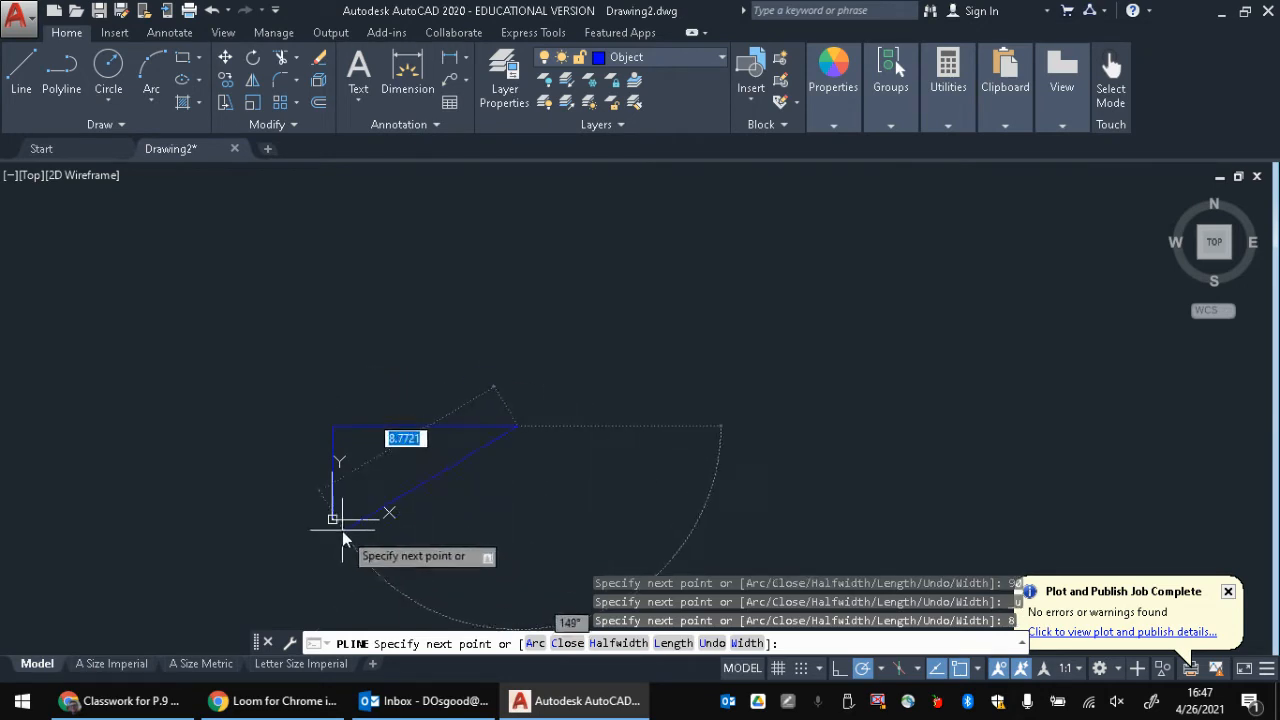
left_click(516, 519)
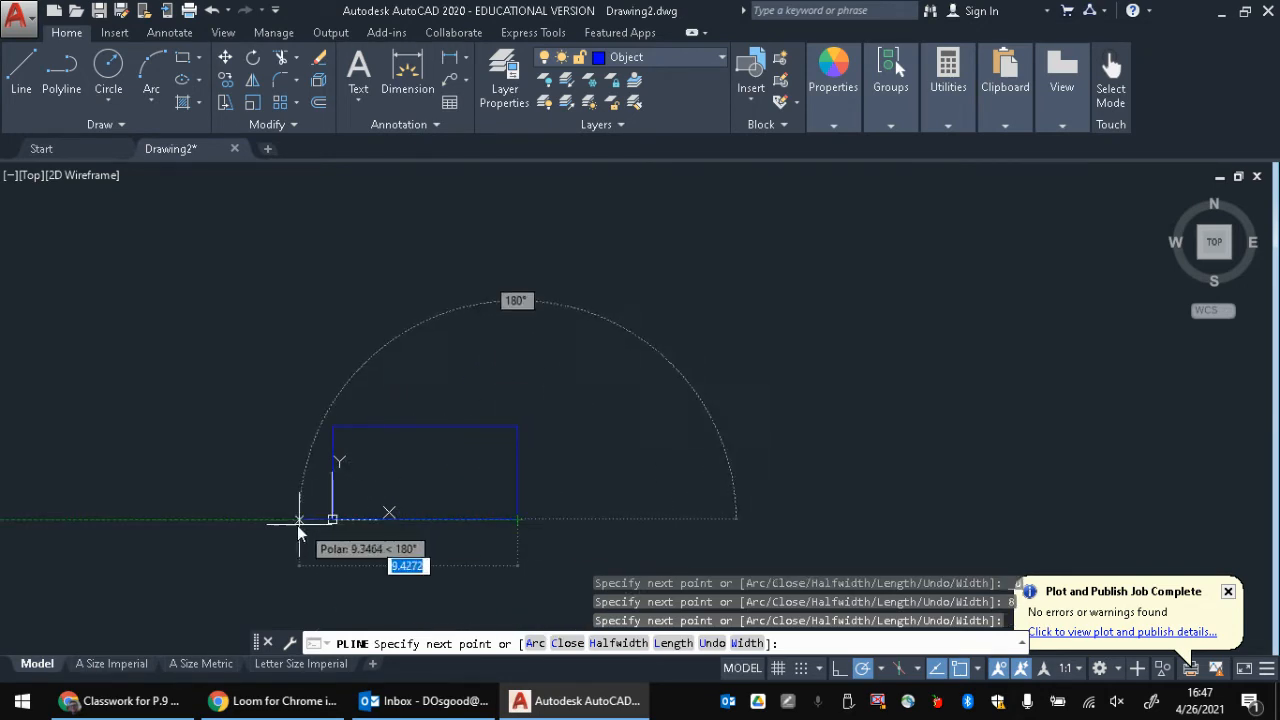
left_click(332, 519)
key("Escape")
key("Escape")
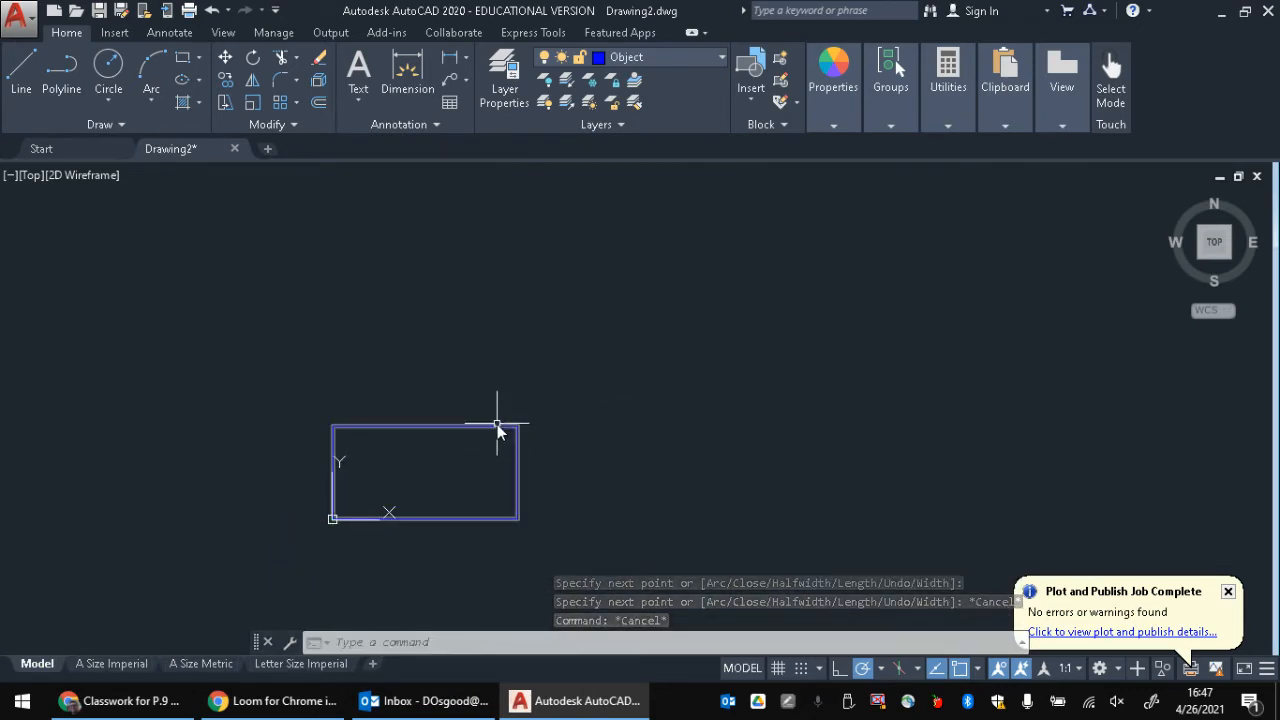
left_click(497, 424)
key("Escape")
right_click(492, 428)
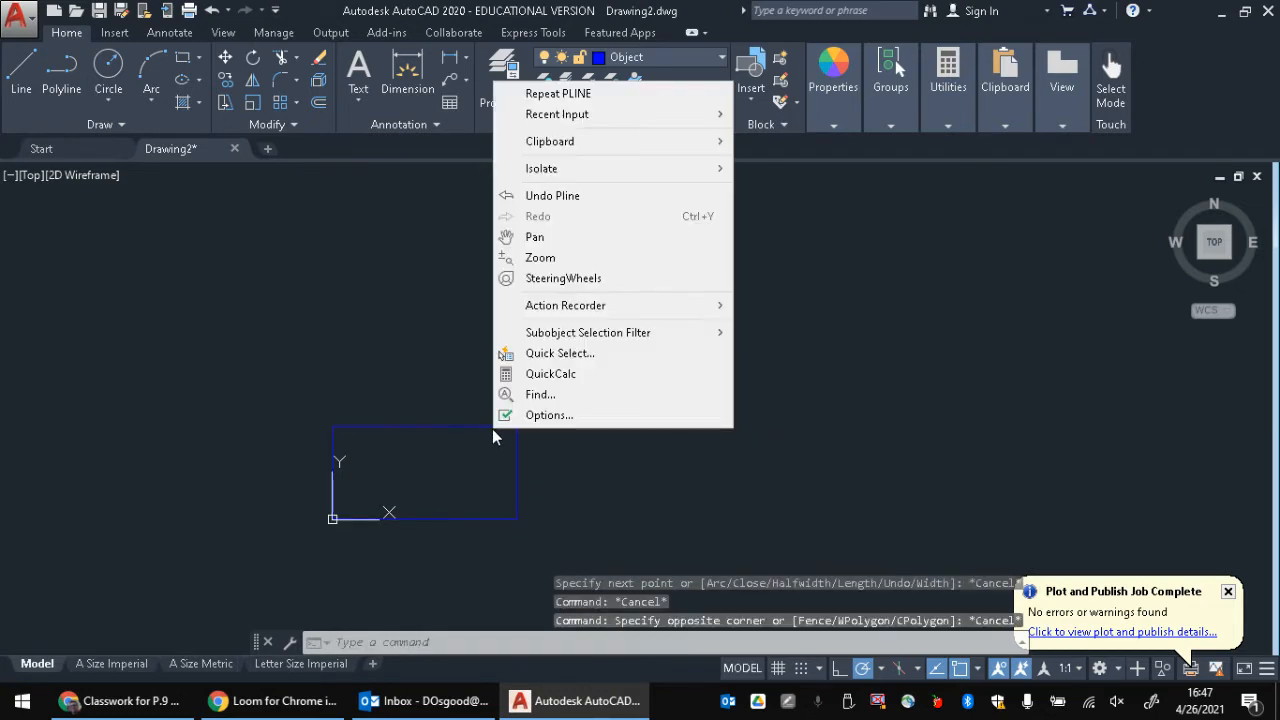
key("Escape")
right_click(472, 426)
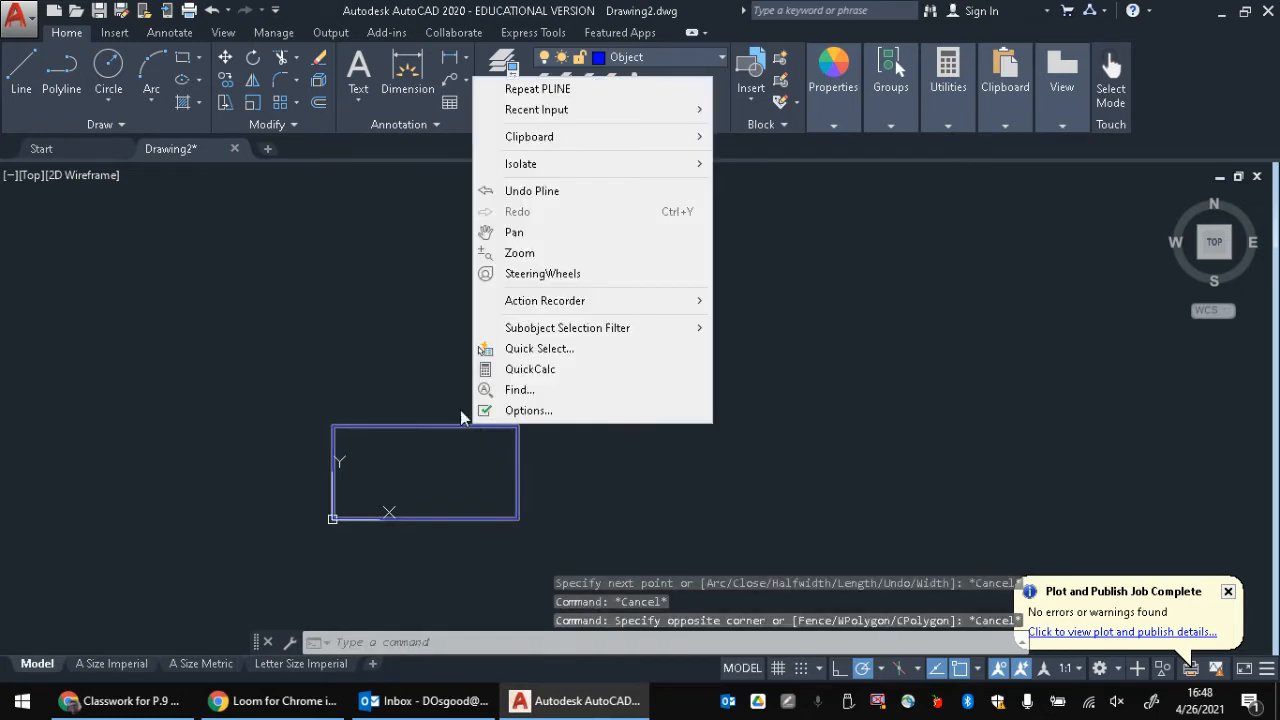
key("Escape")
Draw a second 4 by 8 rectangle from separate lines, to the right of the polyline rectangle and level with it
left_click(21, 70)
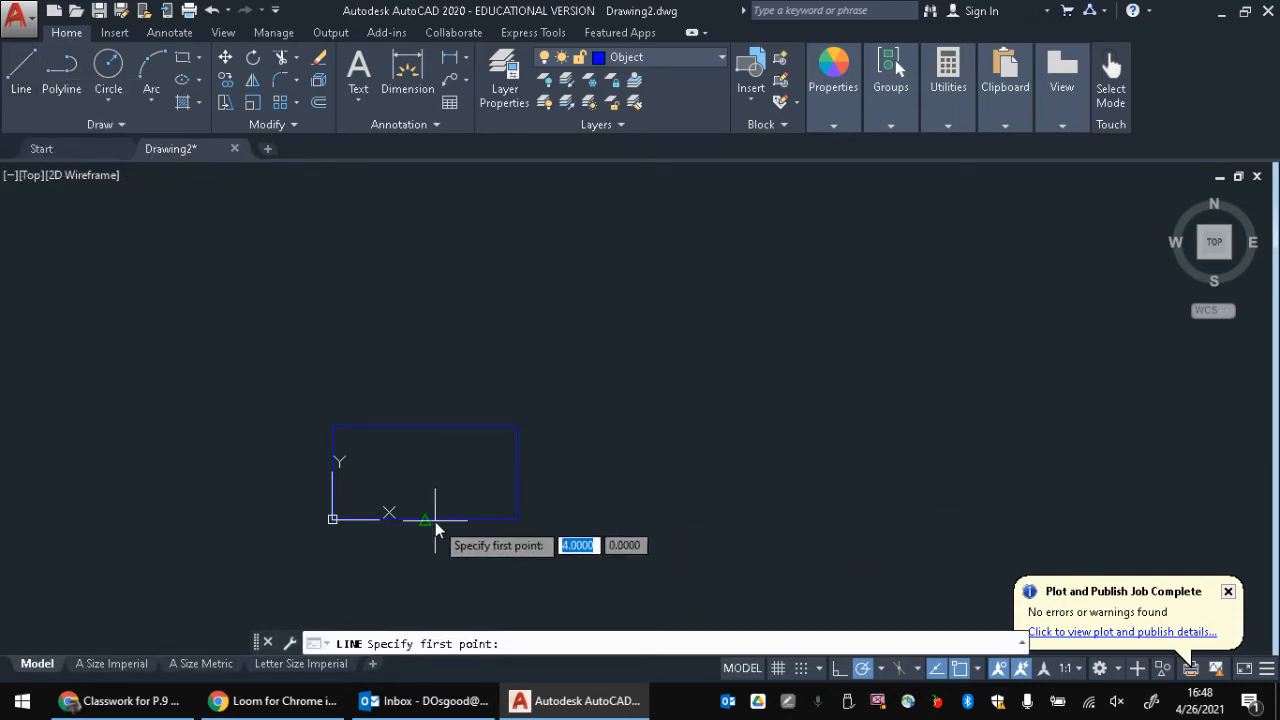
left_click(707, 518)
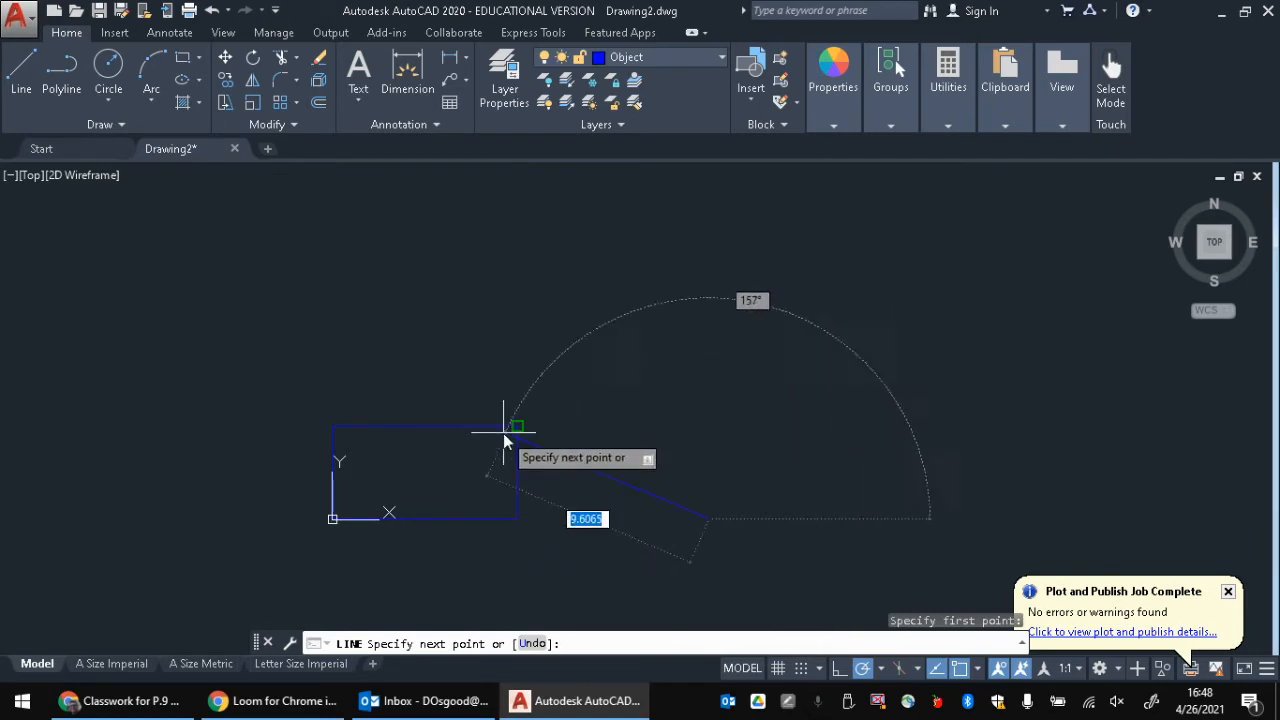
left_click(709, 427)
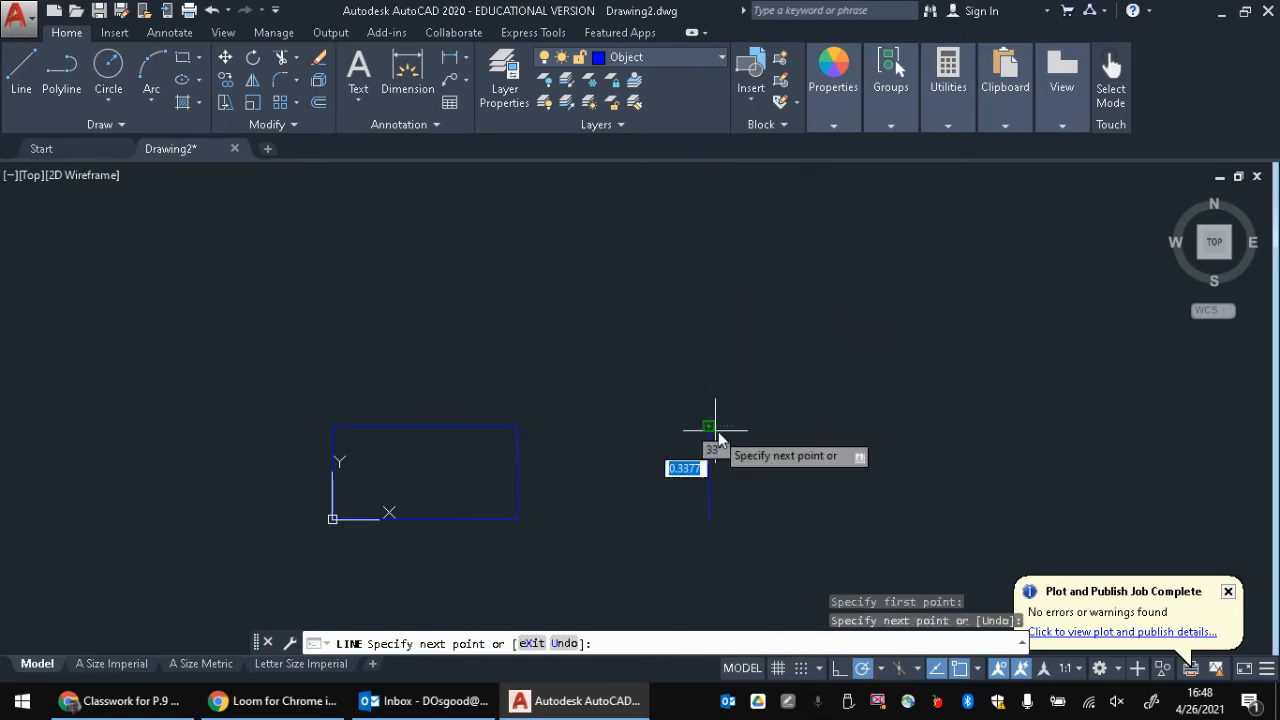
type("8")
key("Return")
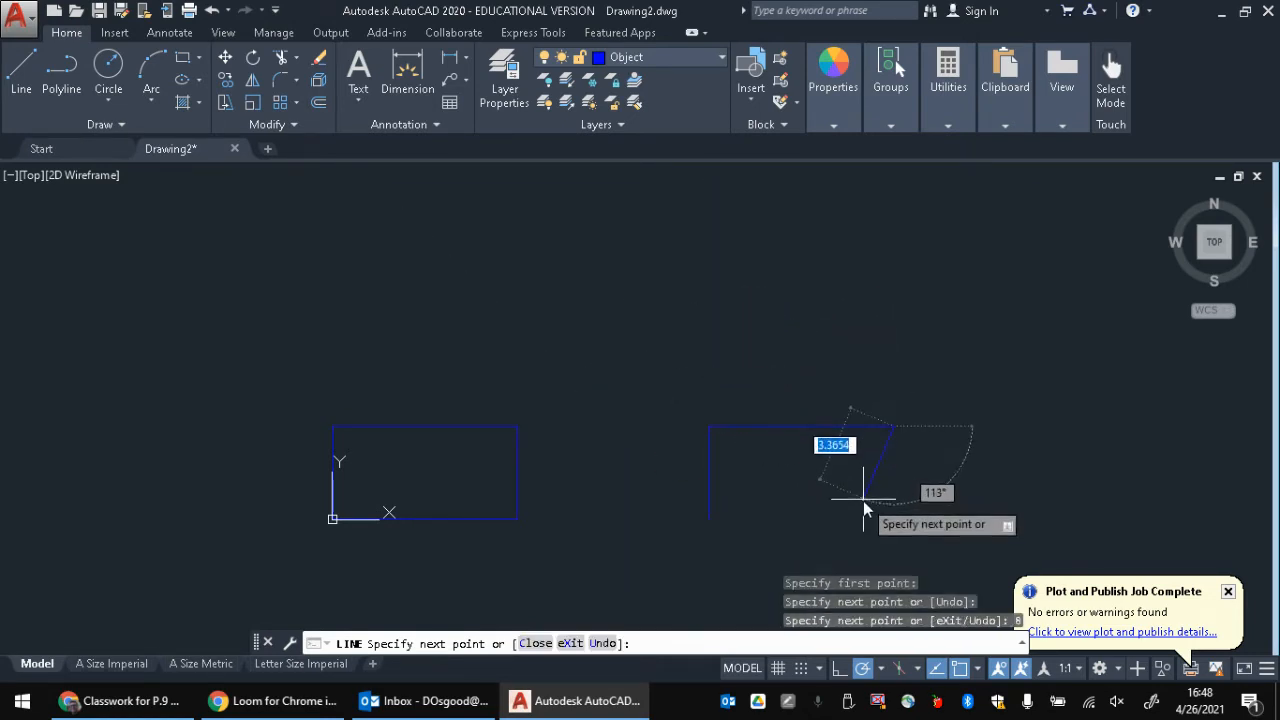
type("4")
key("Return")
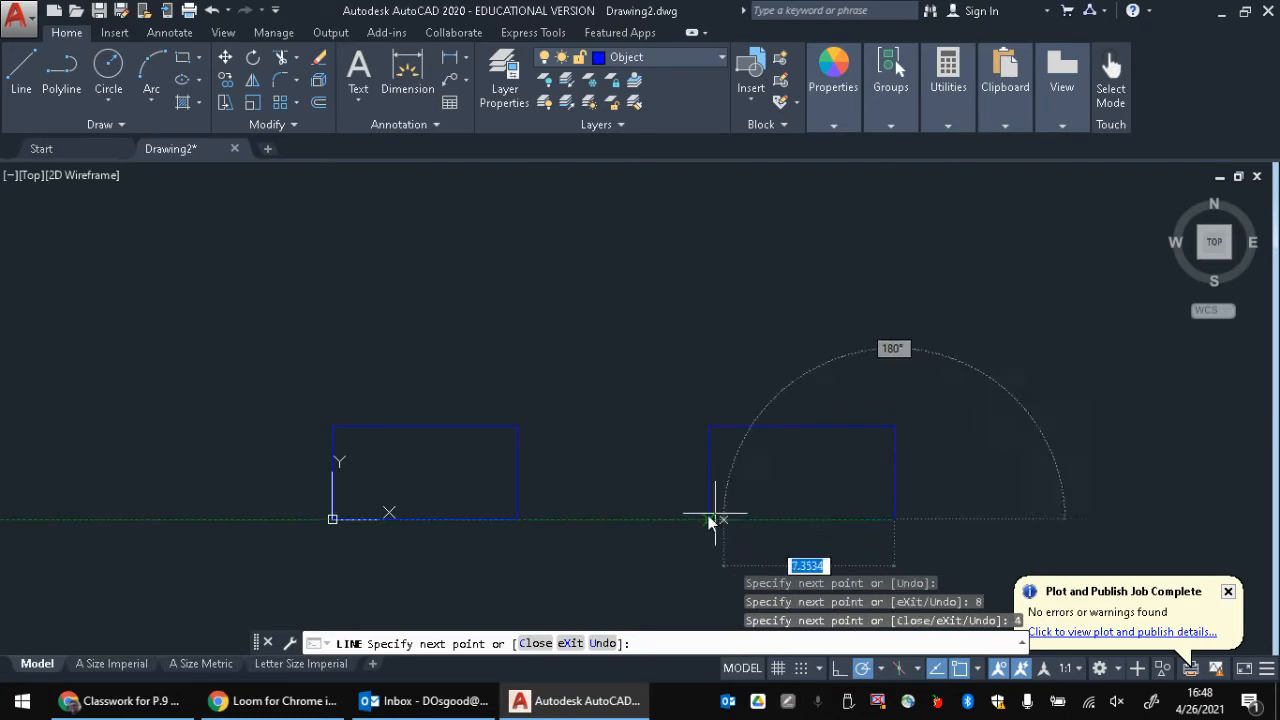
left_click(708, 520)
key("Escape")
key("Escape")
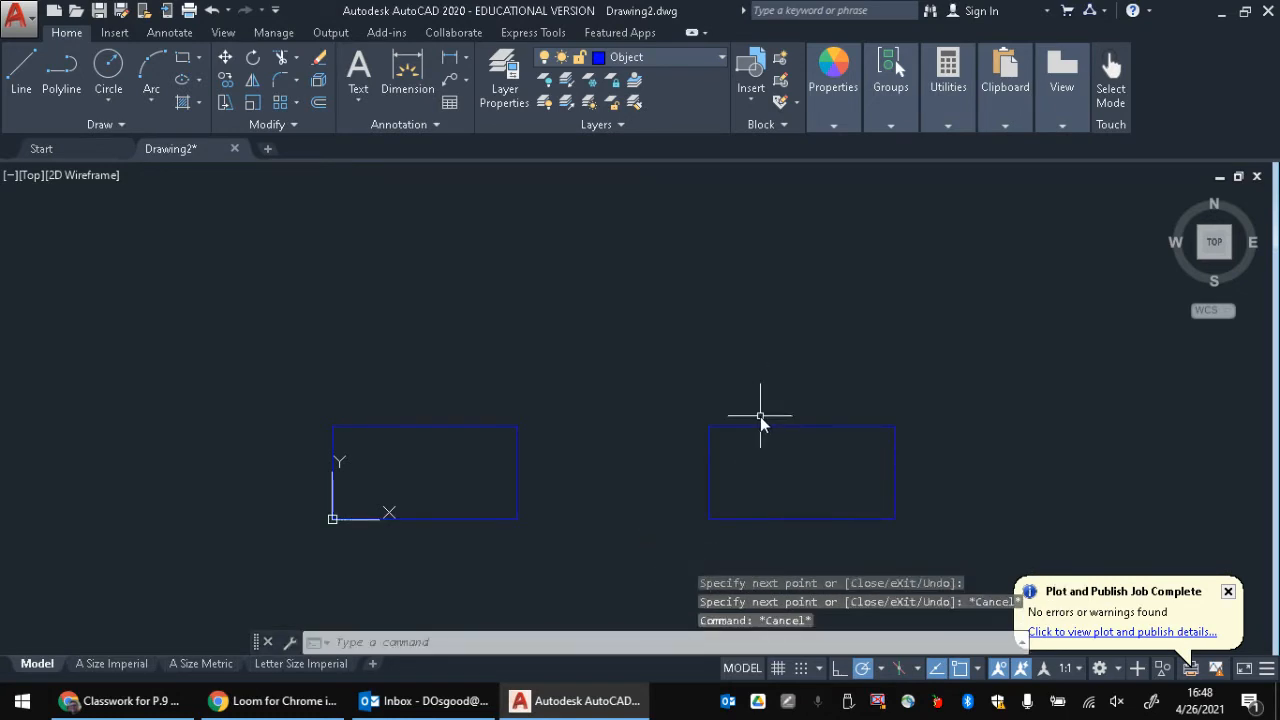
left_click(756, 428)
left_click(709, 463)
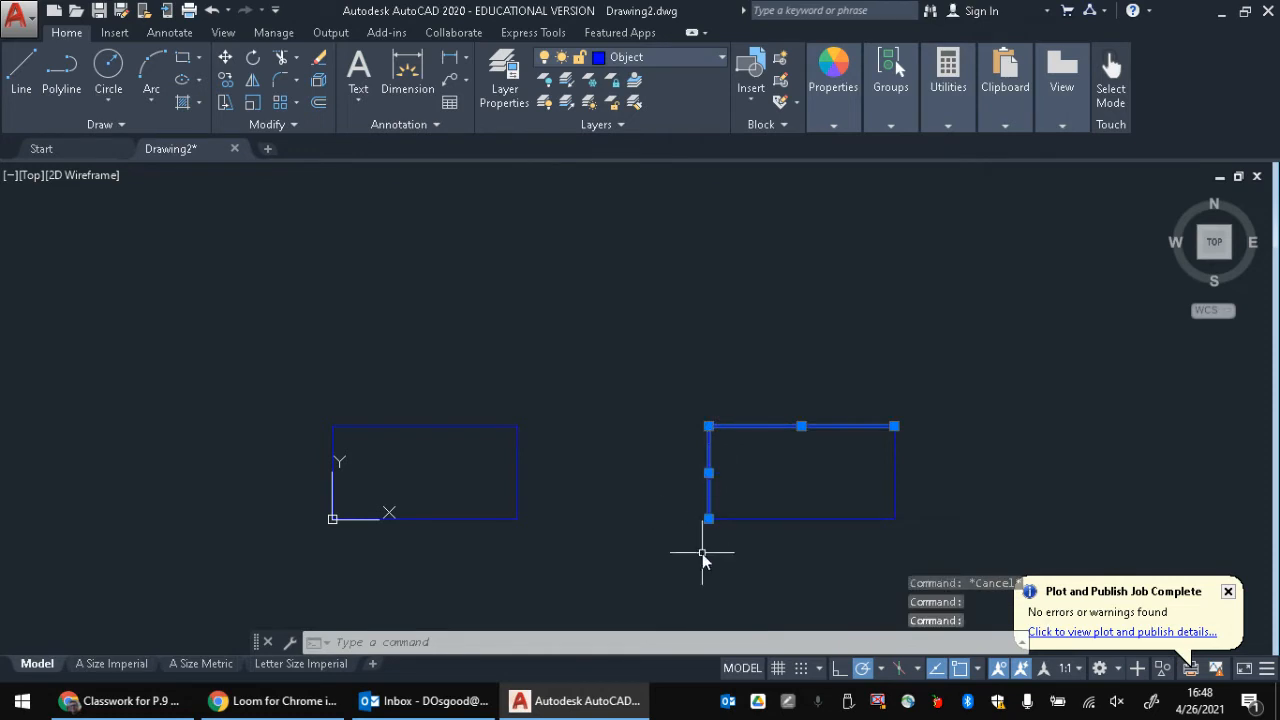
left_click(976, 381)
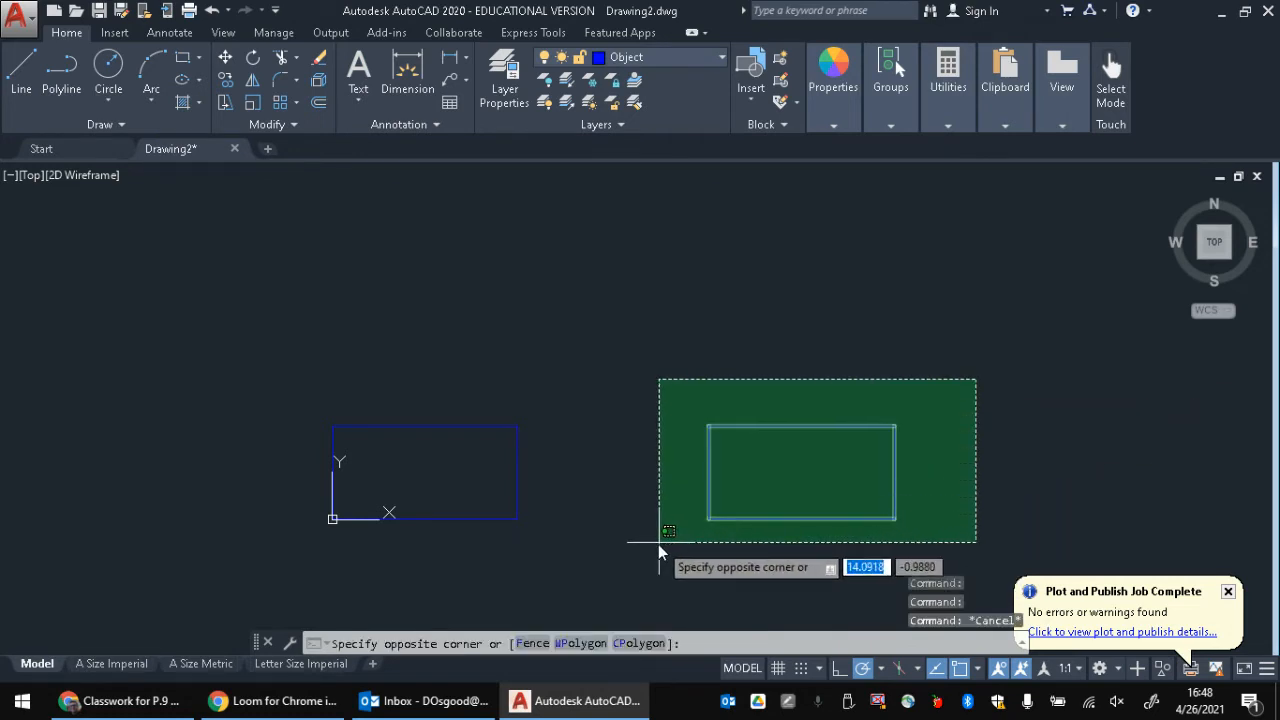
left_click(658, 544)
type("j")
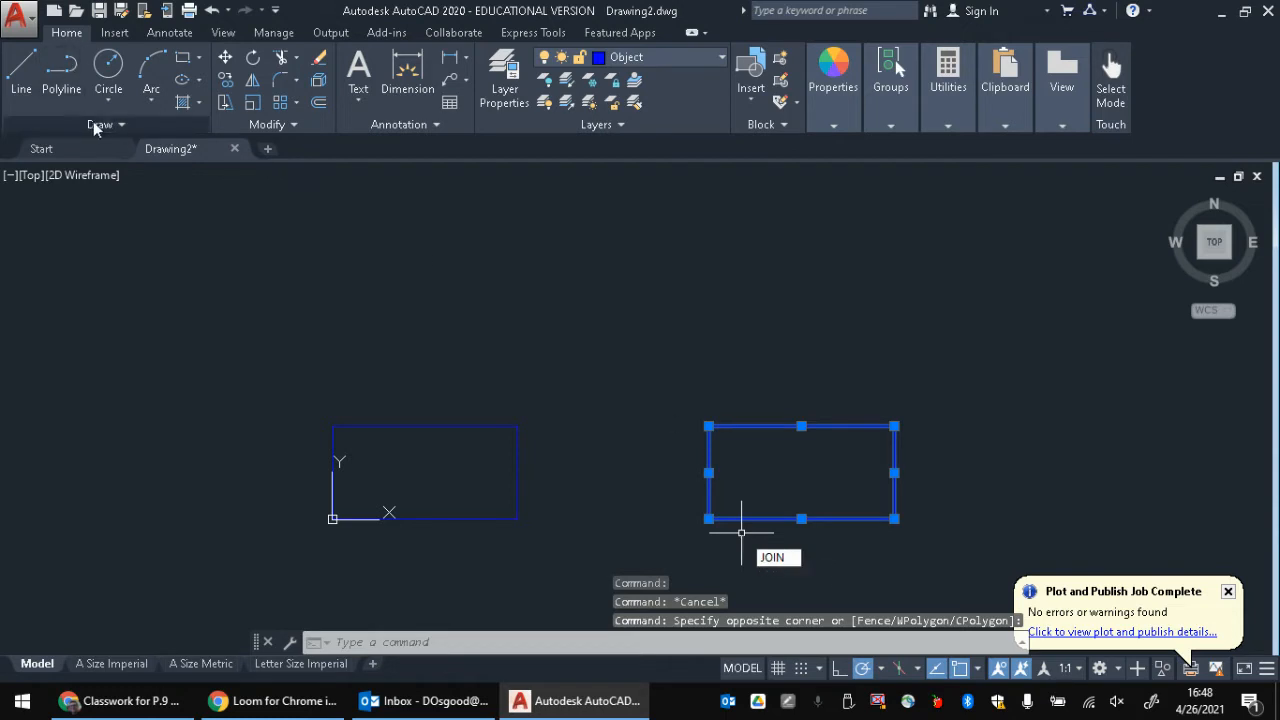
key("Escape")
left_click(121, 128)
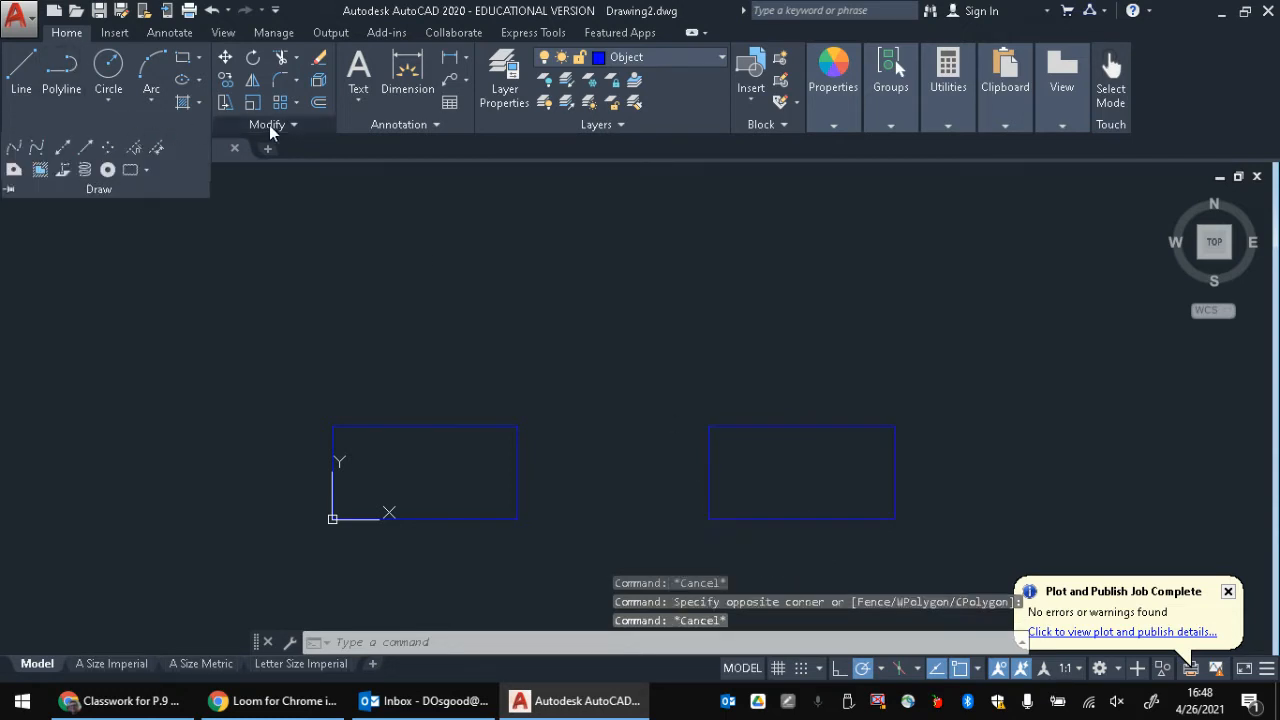
left_click(297, 130)
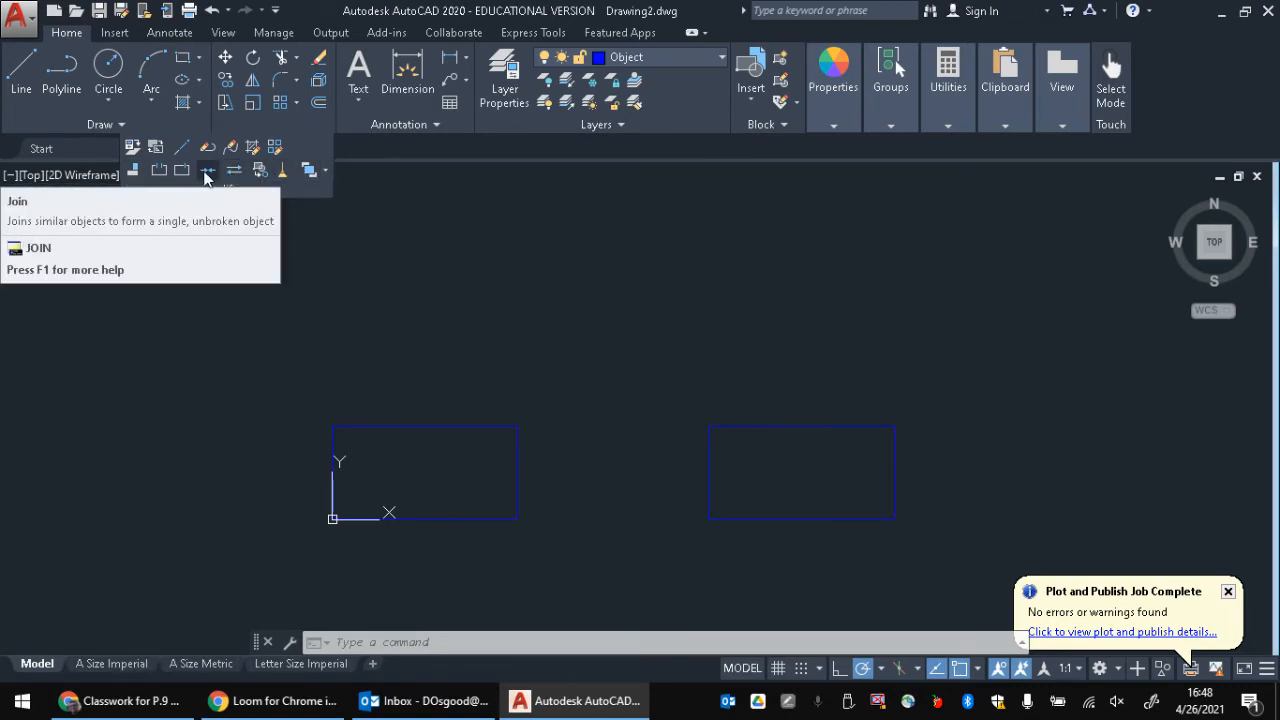
key("Escape")
key("Escape")
Join the four separate lines of the right rectangle into a single polyline and check that it selects as one object
left_click(629, 304)
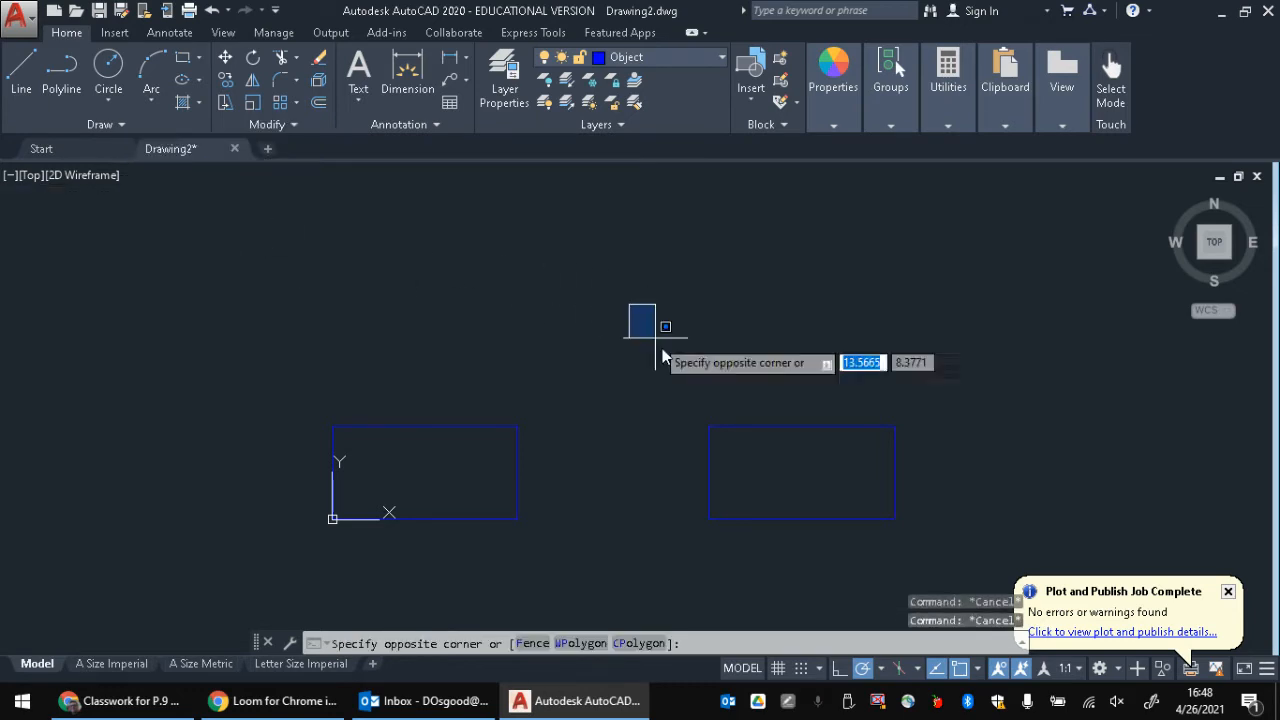
left_click(949, 549)
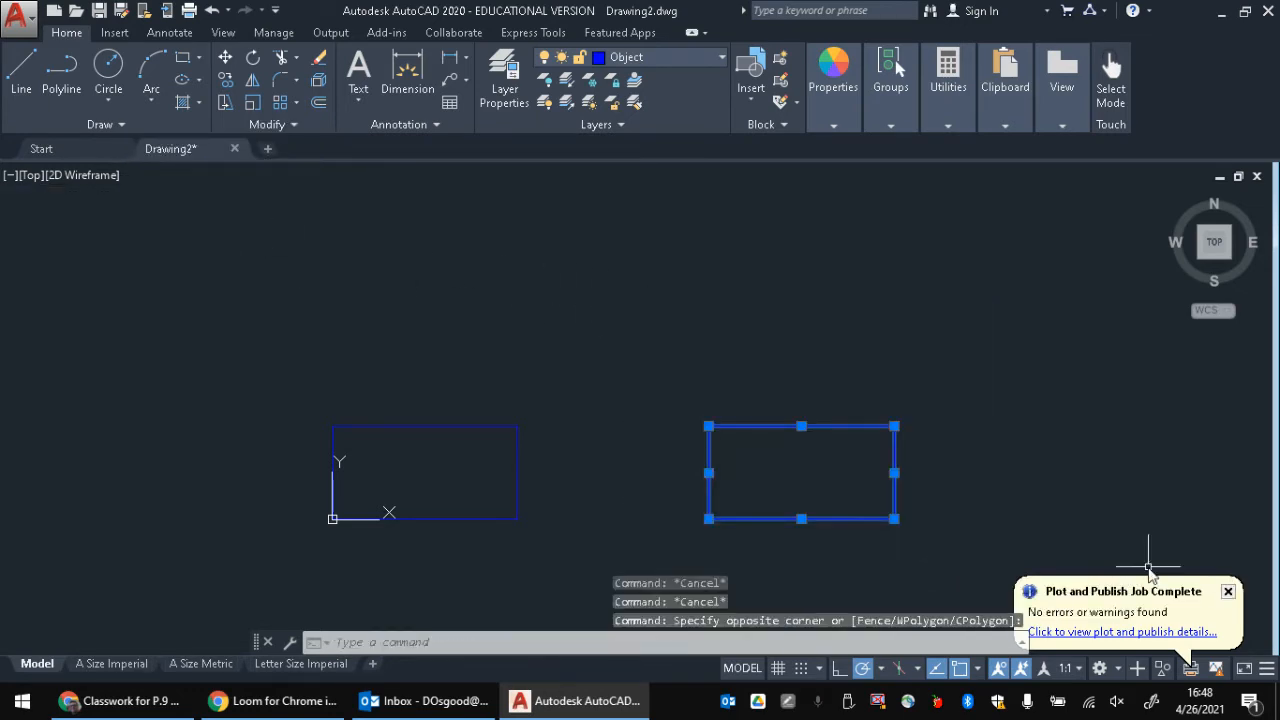
key("Return")
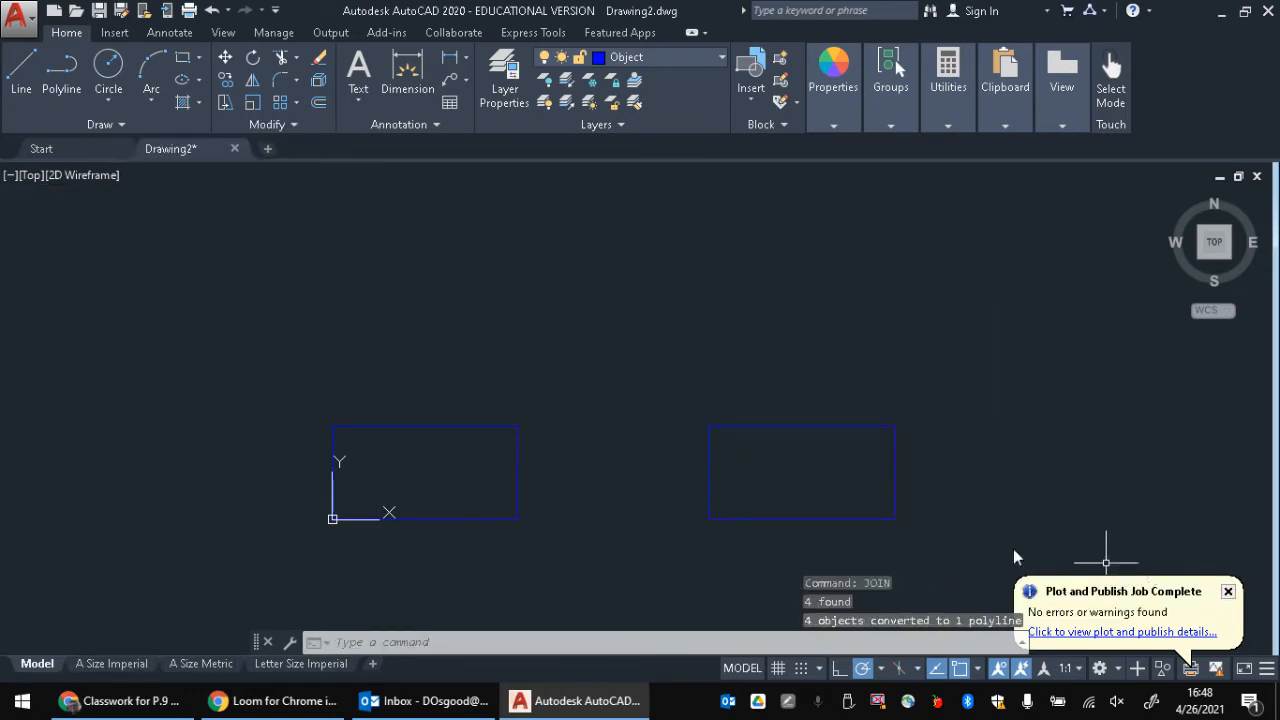
left_click(897, 470)
key("Escape")
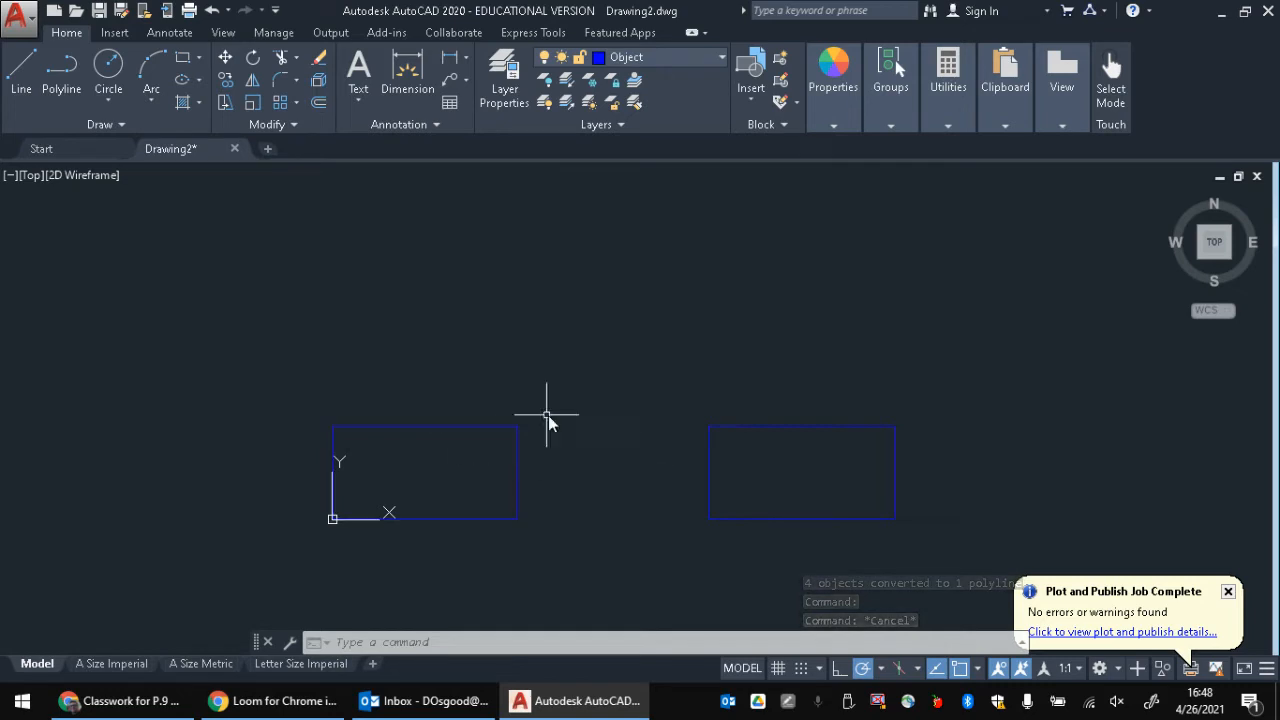
Draw a closed irregular five-sided shape from separate lines above and between the two rectangles, starting with a segment about 4.9 units long
left_click(21, 65)
left_click(657, 295)
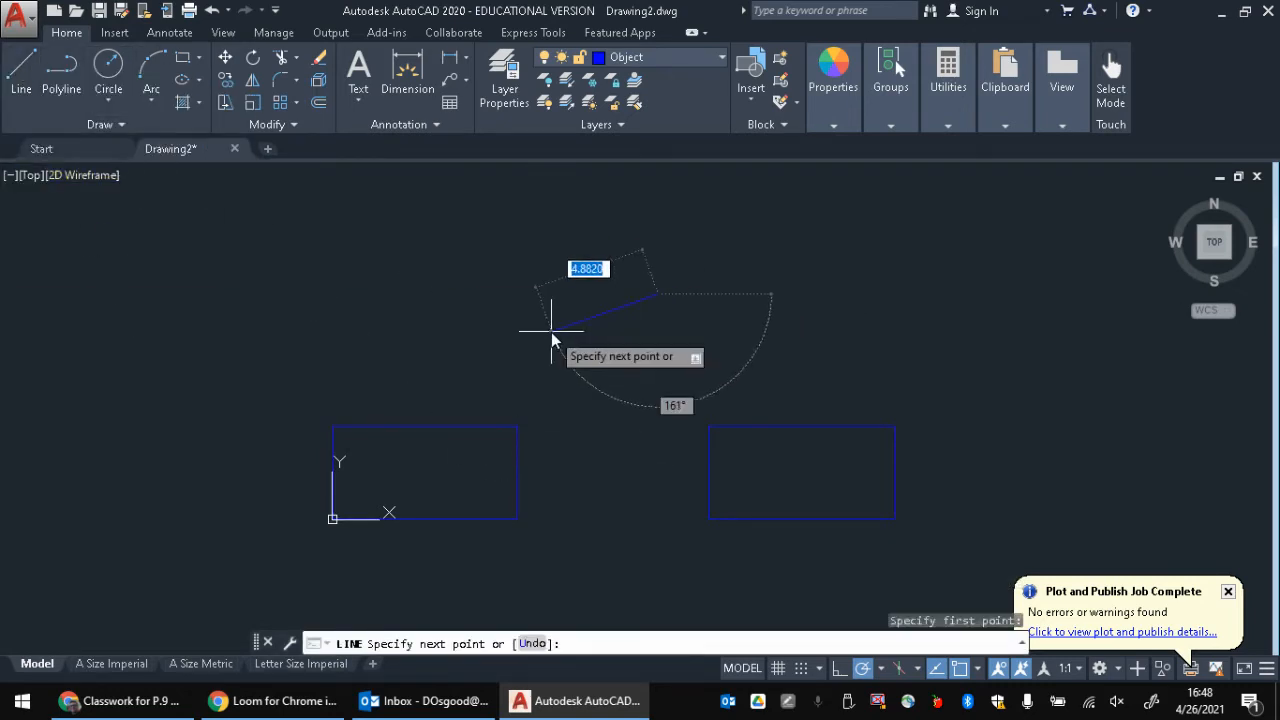
left_click(551, 331)
left_click(648, 373)
left_click(815, 317)
left_click(790, 240)
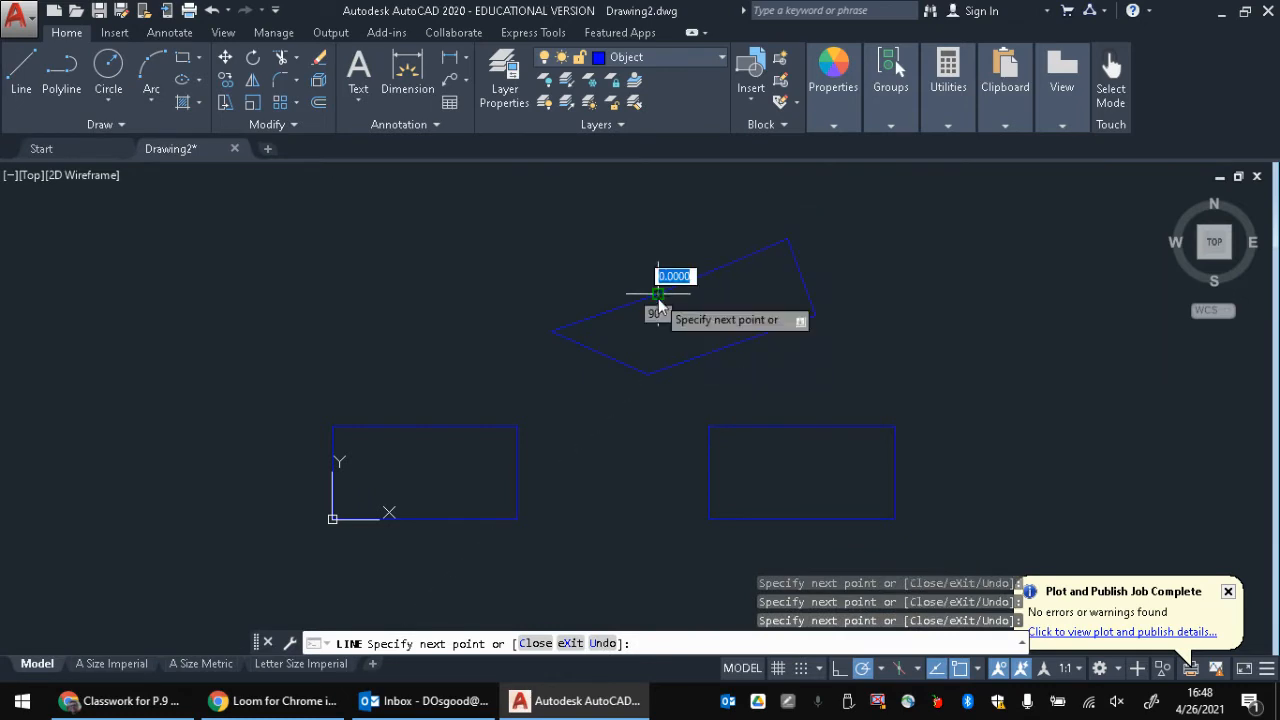
left_click(657, 295)
key("Escape")
Join the five lines of the irregular shape into one polyline
left_click(843, 227)
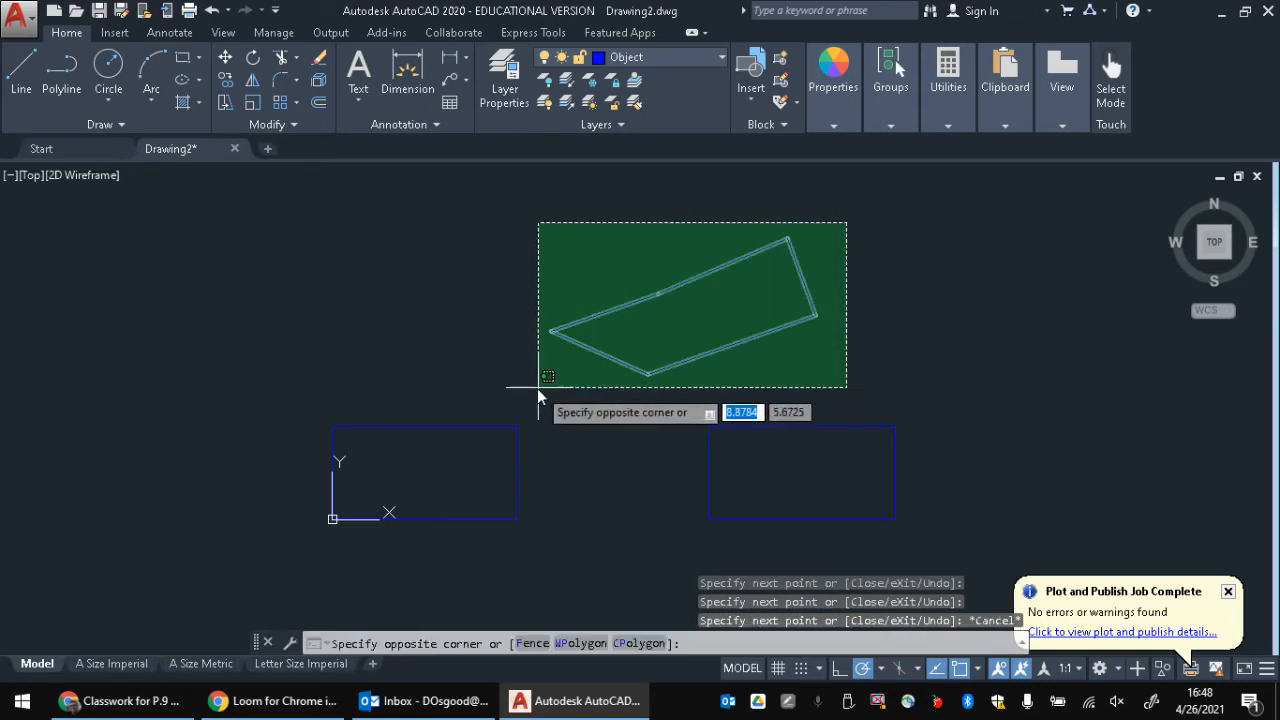
left_click(537, 388)
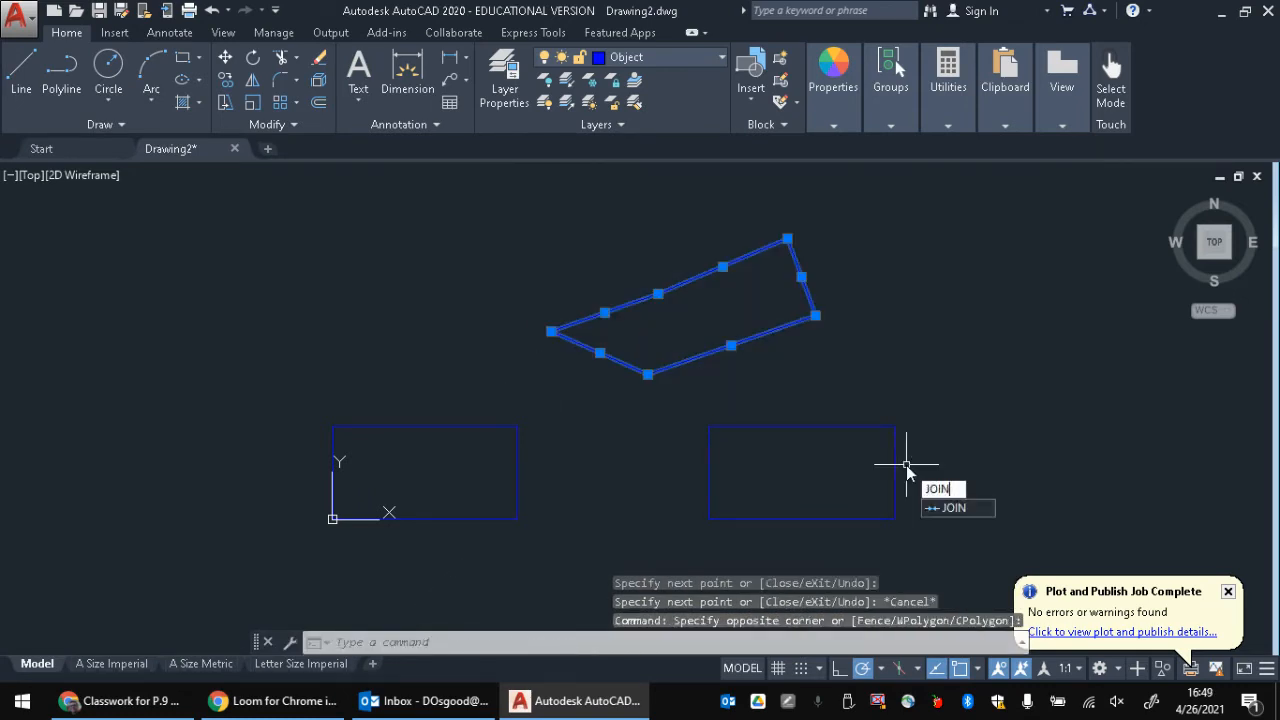
type("JOIN")
key("Return")
key("Escape")
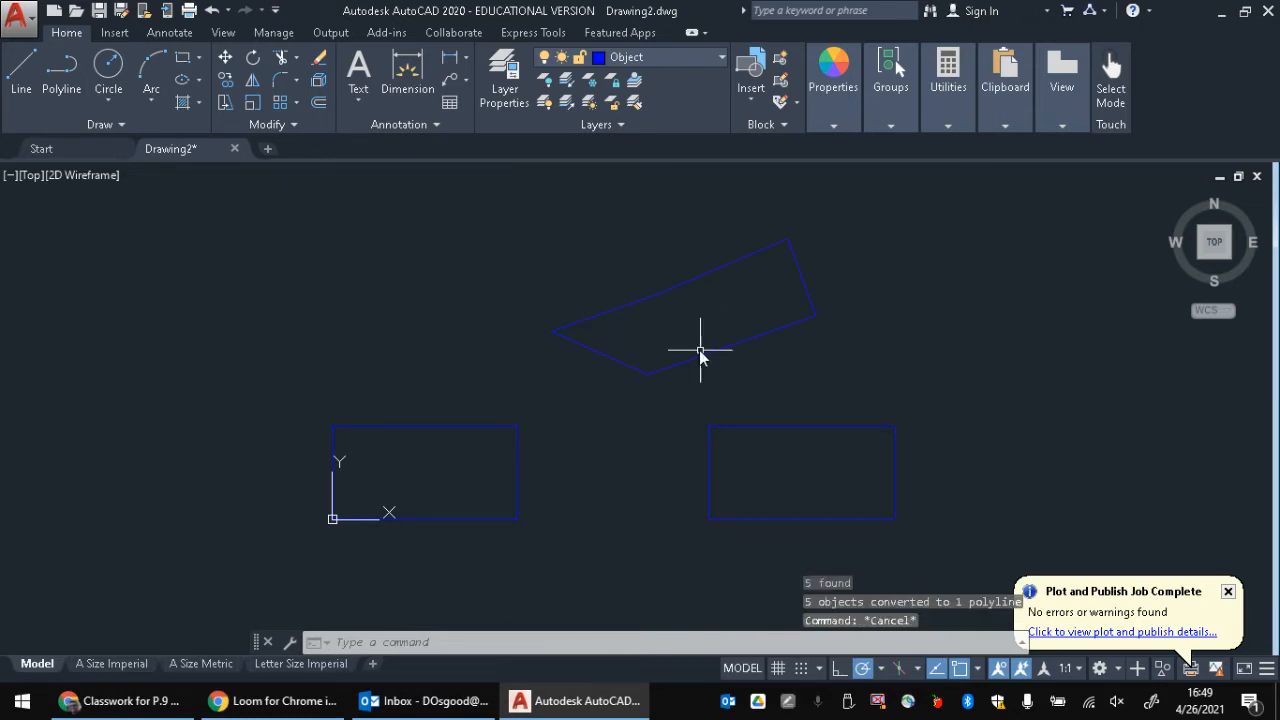
key("Escape")
key("Escape")
Extrude the left 4 by 8 rectangle at the origin to a height of 2 units
middle_click_drag(606, 502, 603, 411, "shift")
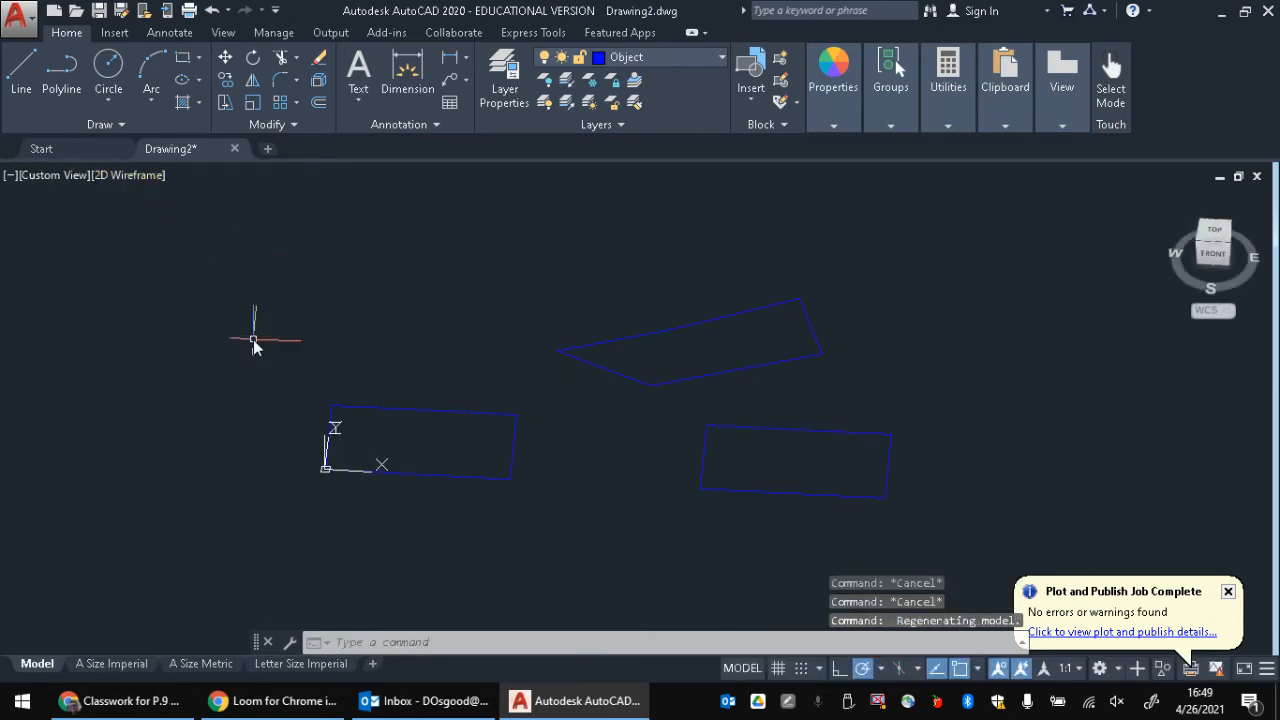
type("ex")
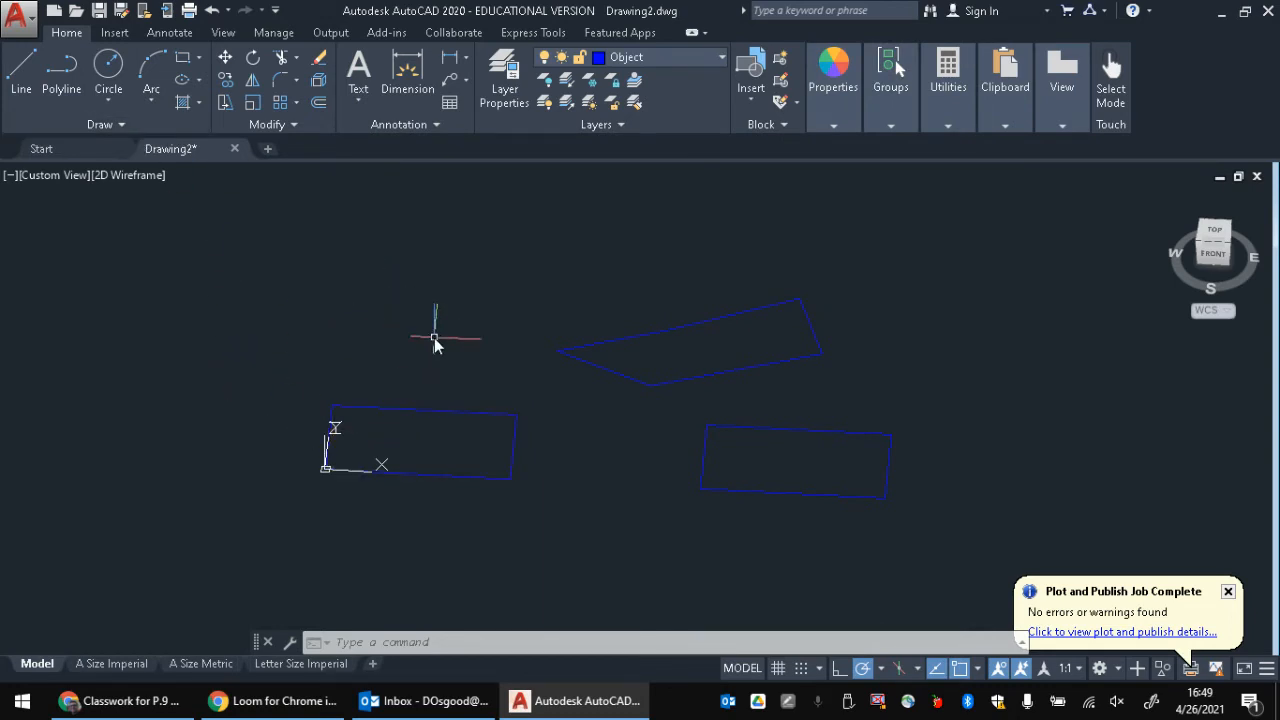
type("e")
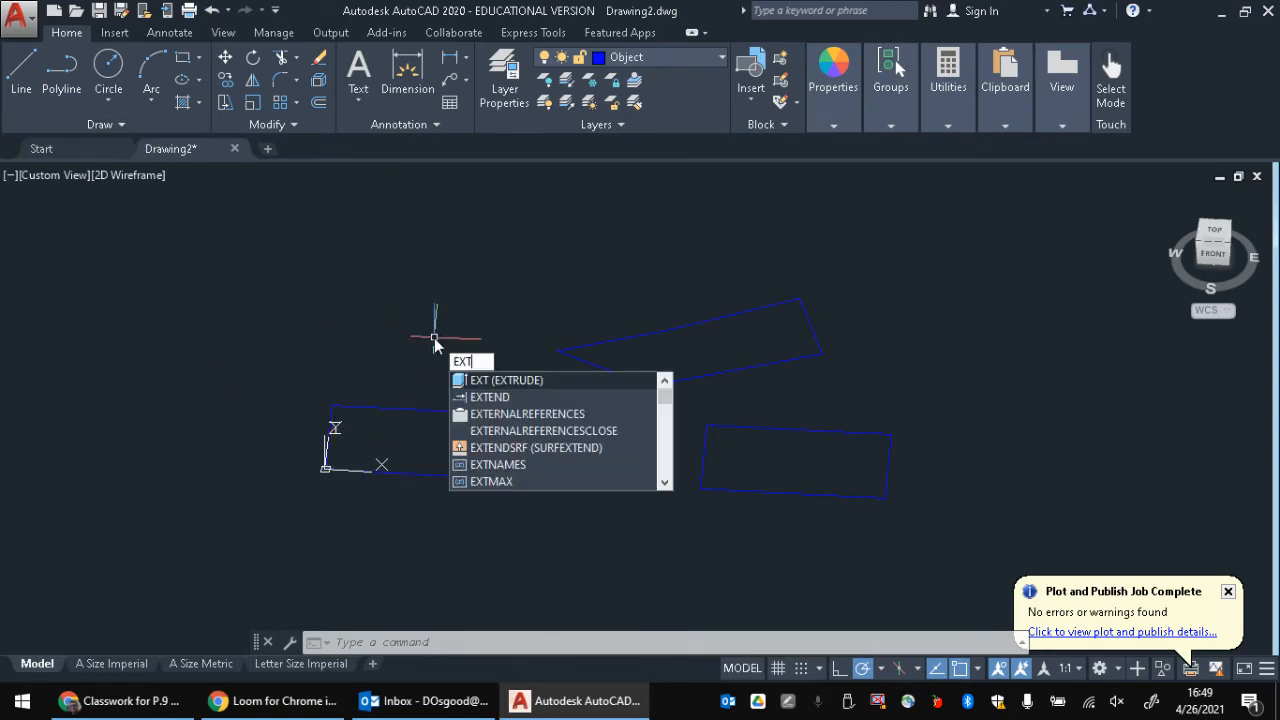
type("xt")
key("Return")
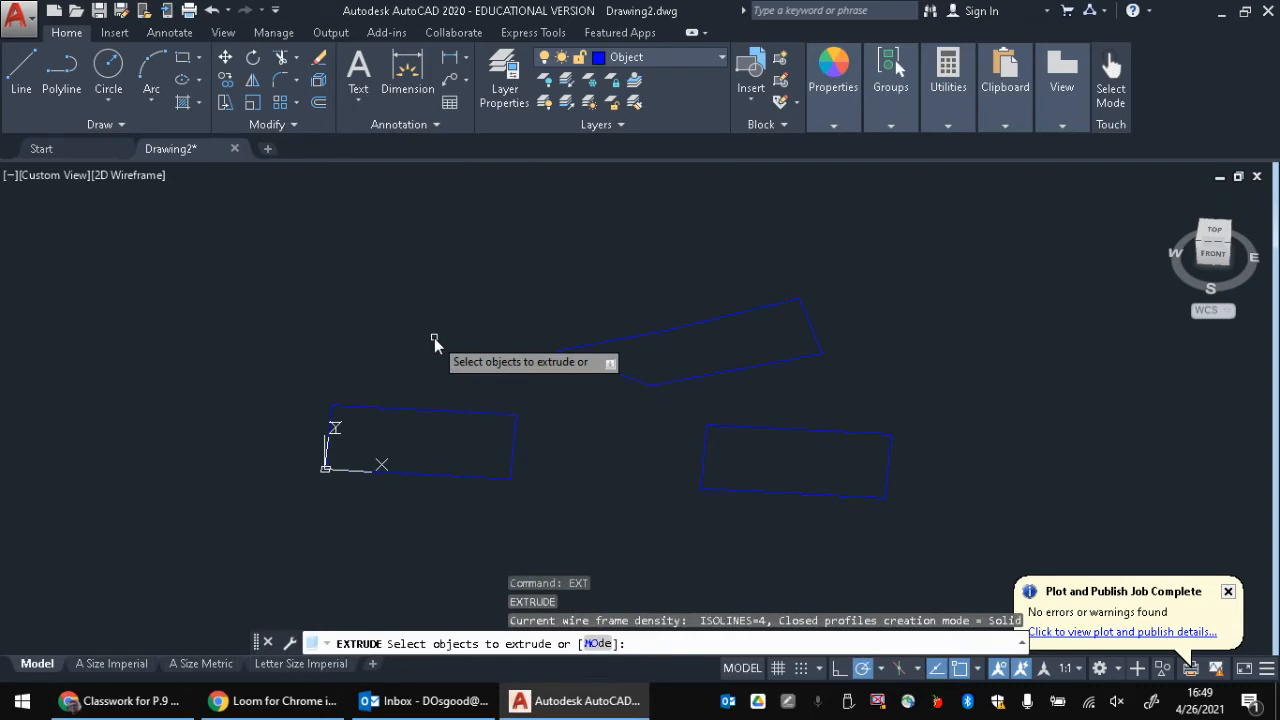
left_click(459, 412)
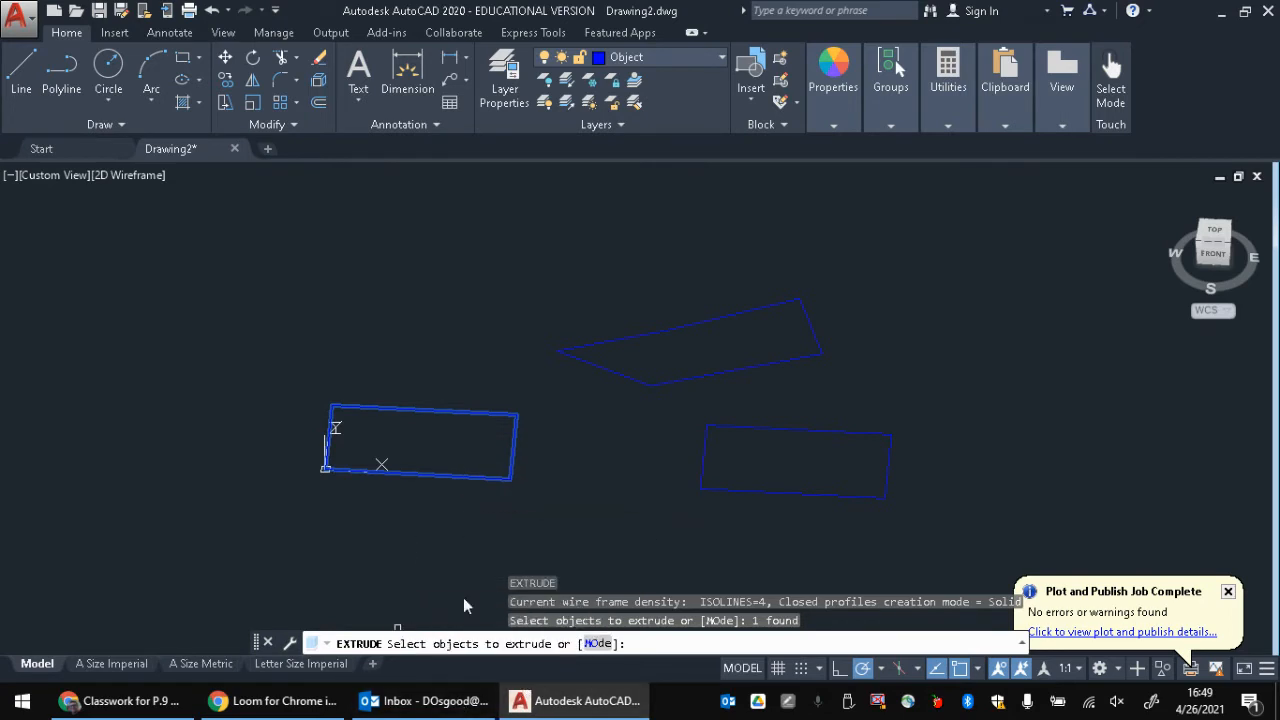
key("Return")
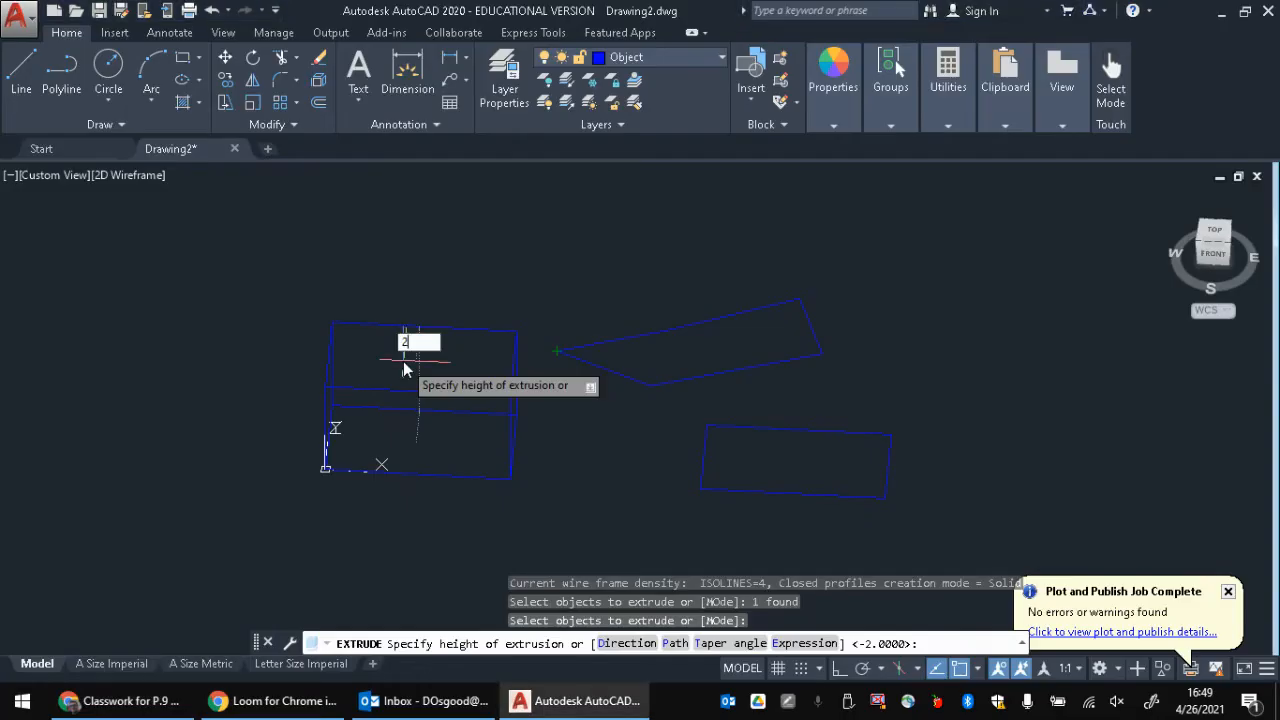
key("Return")
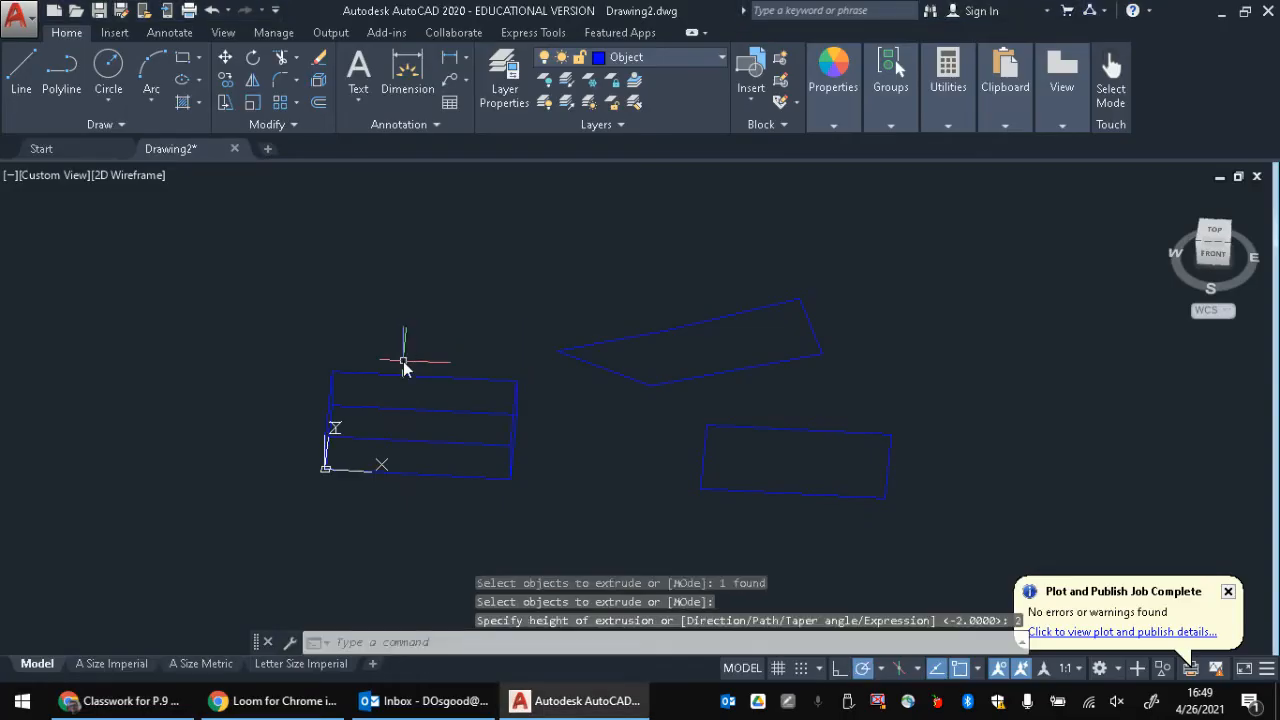
Extrude the irregular five-sided polyline upward to a freehand height
scroll(421, 556, "up", 2)
scroll(548, 265, "down", 1)
middle_click_drag(640, 213, 532, 470)
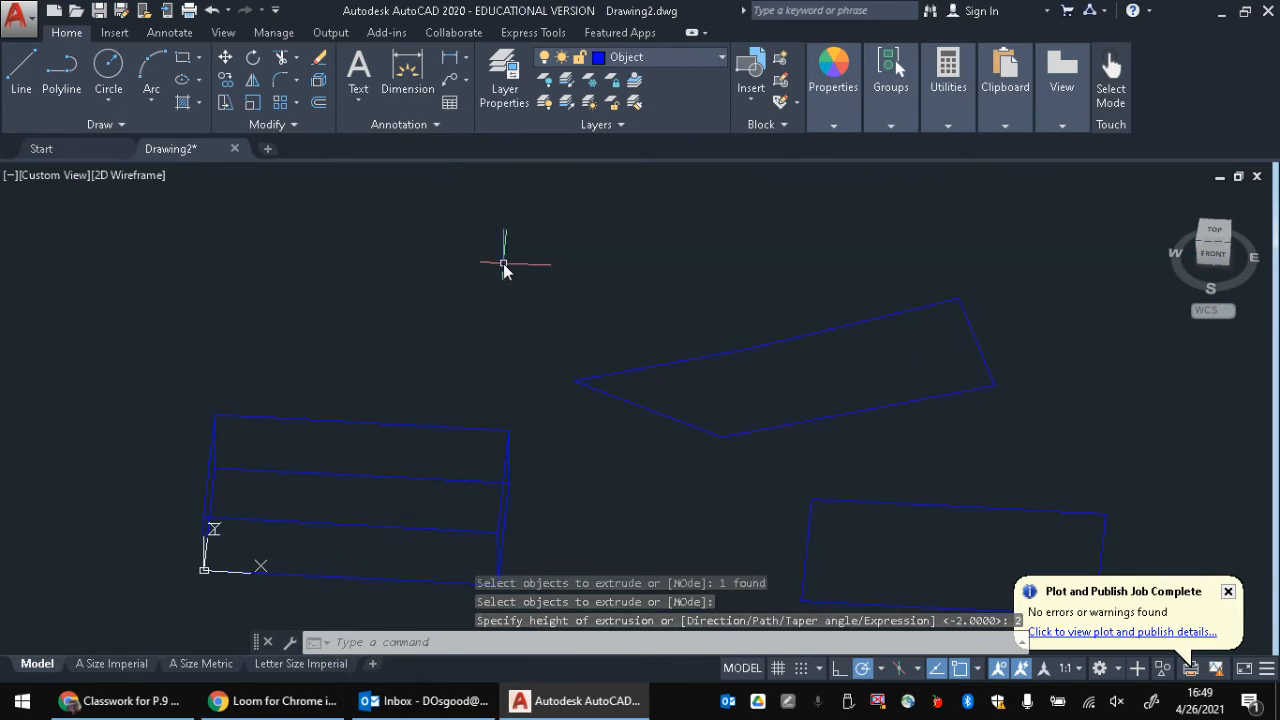
type("extrude")
key("Return")
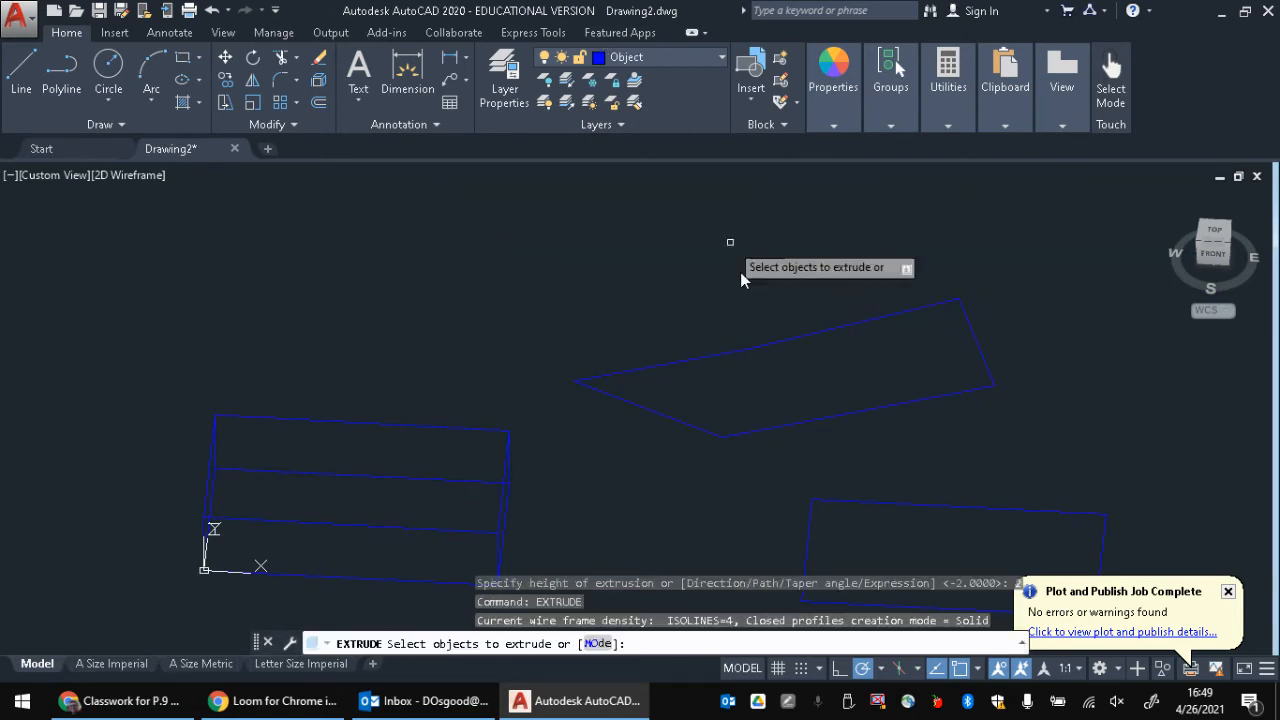
left_click(767, 340)
left_click(723, 366)
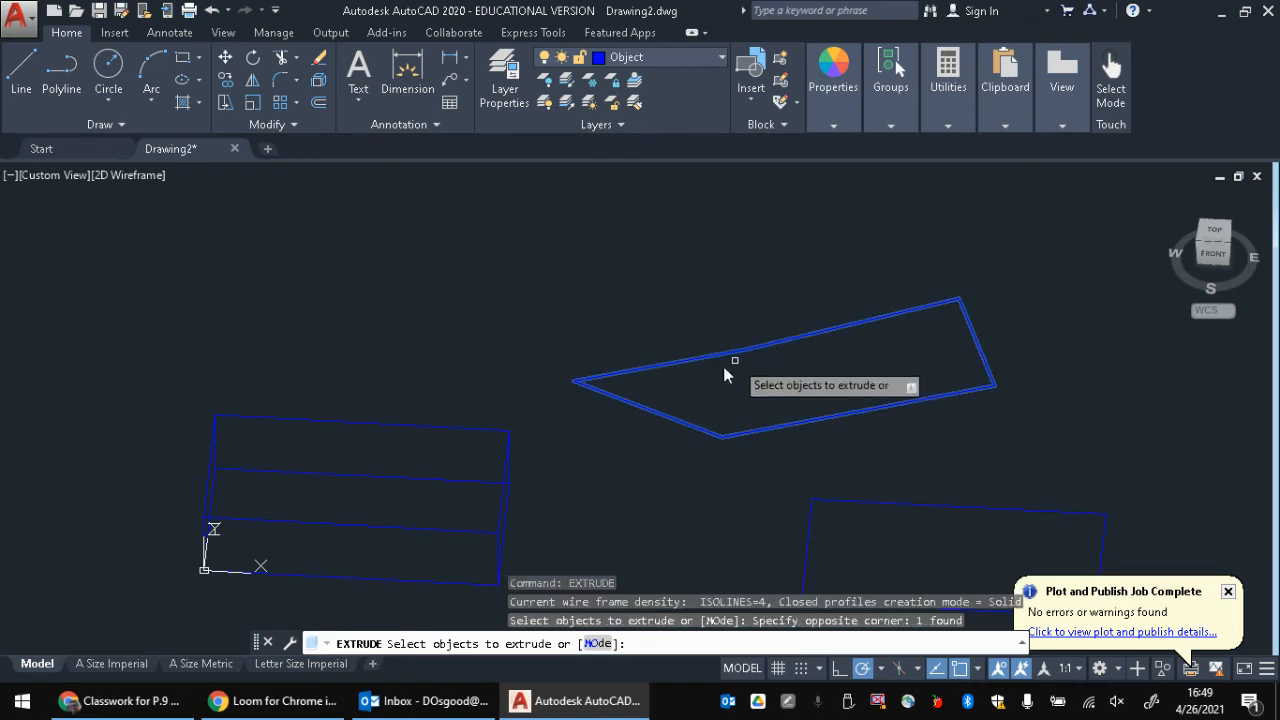
key("Return")
left_click(741, 259)
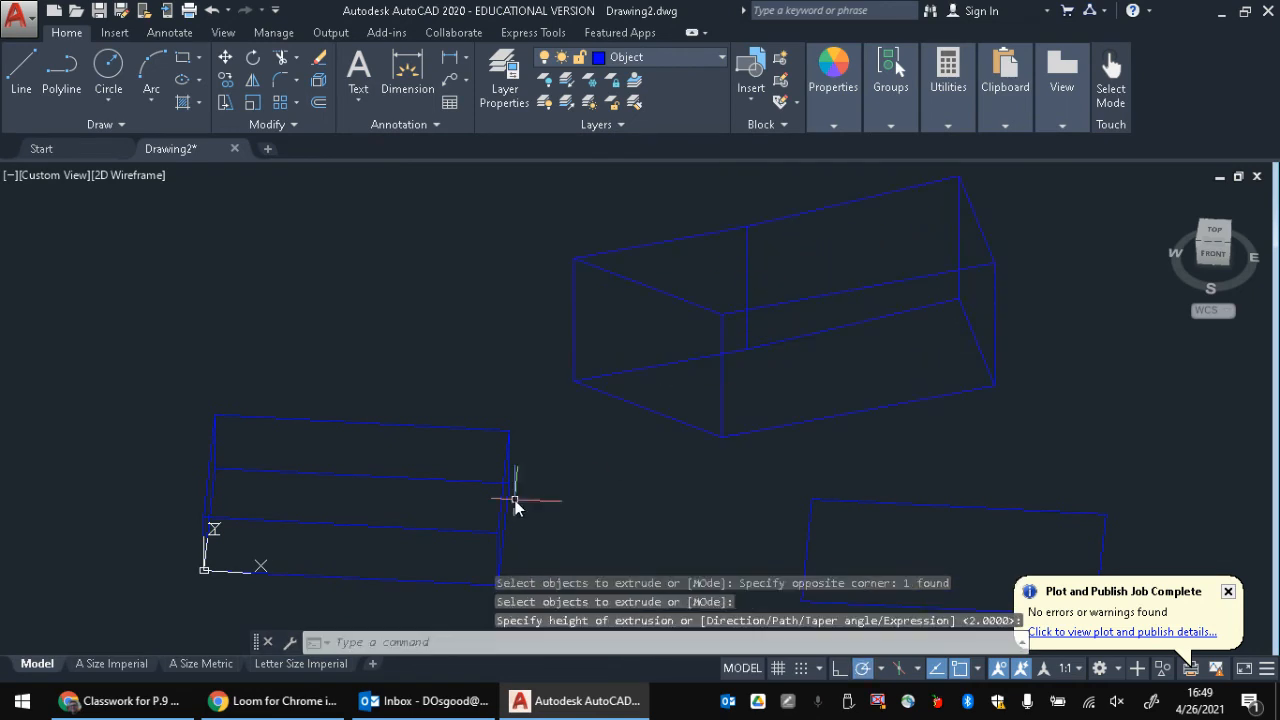
Try to reshape the irregular extruded solid by moving its height and side grips
scroll(874, 370, "down", 2)
middle_click_drag(951, 403, 731, 334)
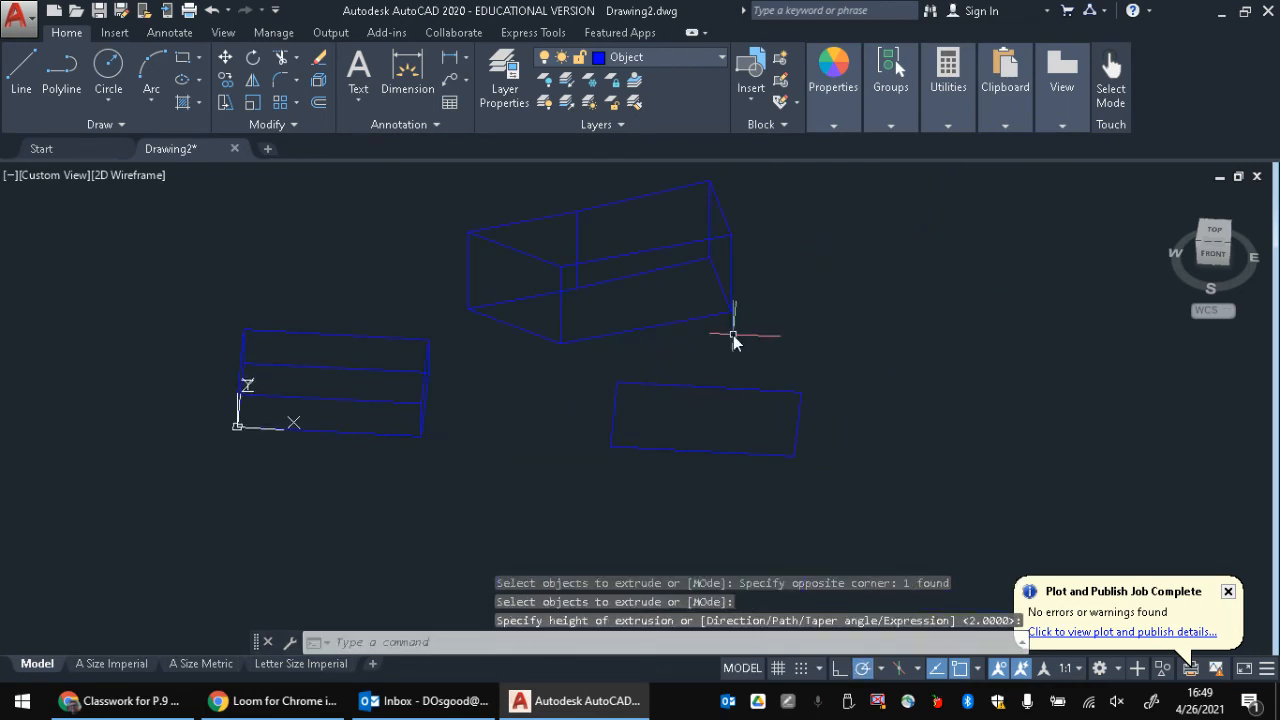
left_click(683, 246)
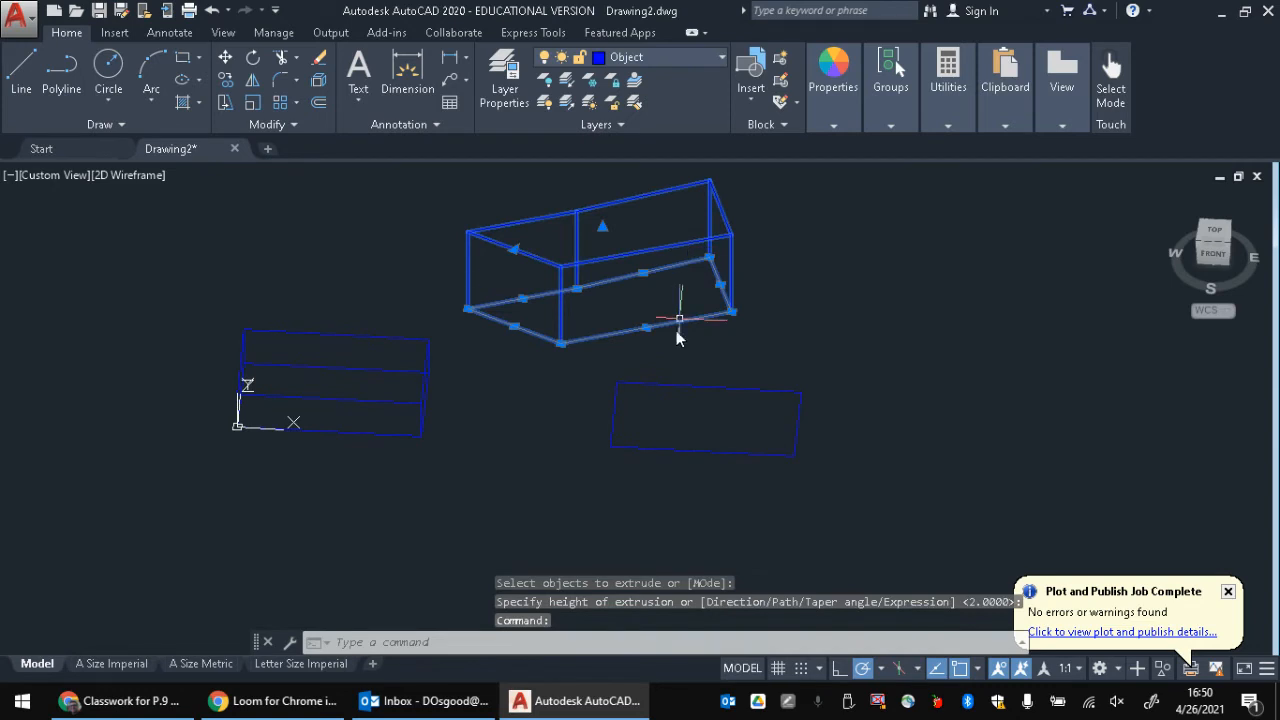
left_click(603, 231)
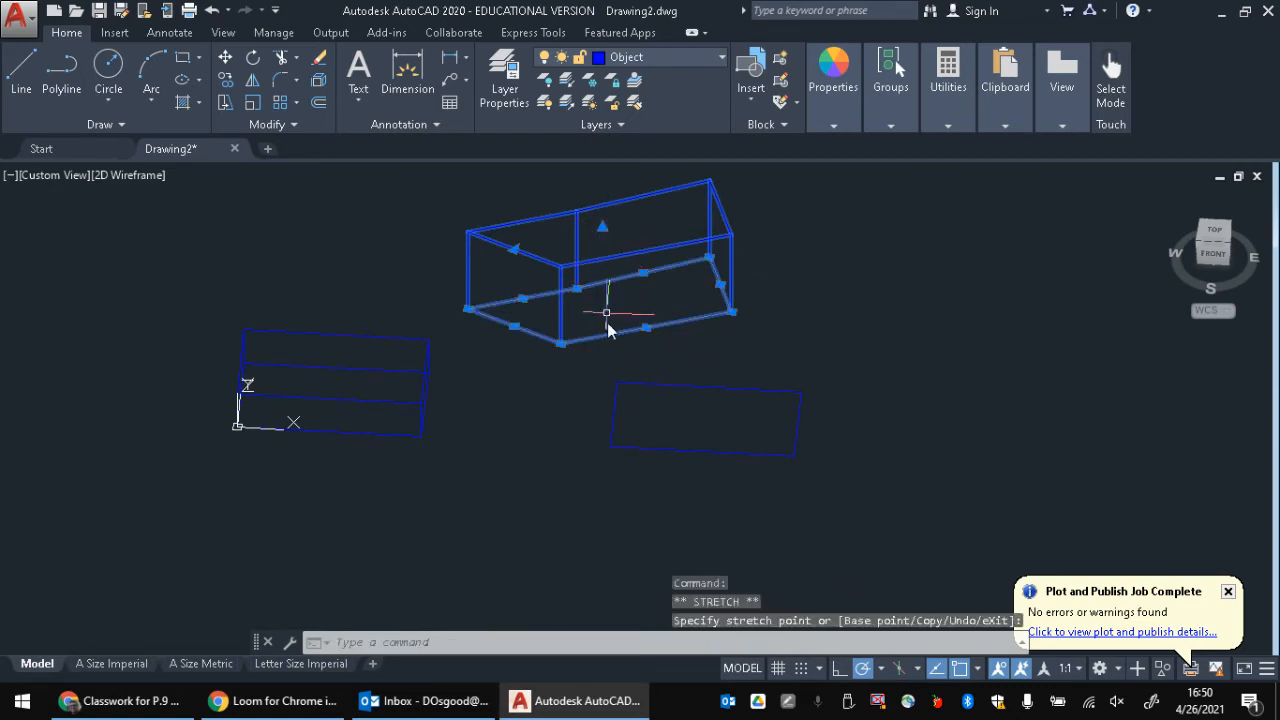
left_click(512, 257)
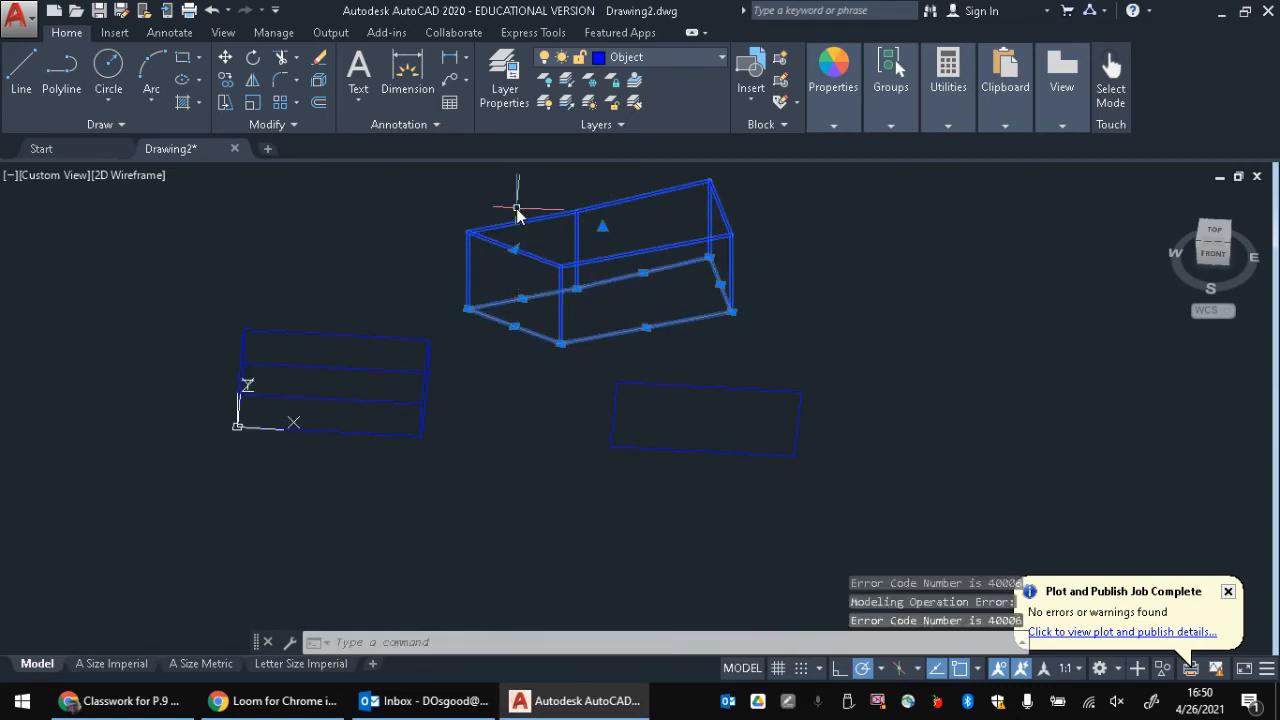
left_click(515, 250)
left_click(555, 297)
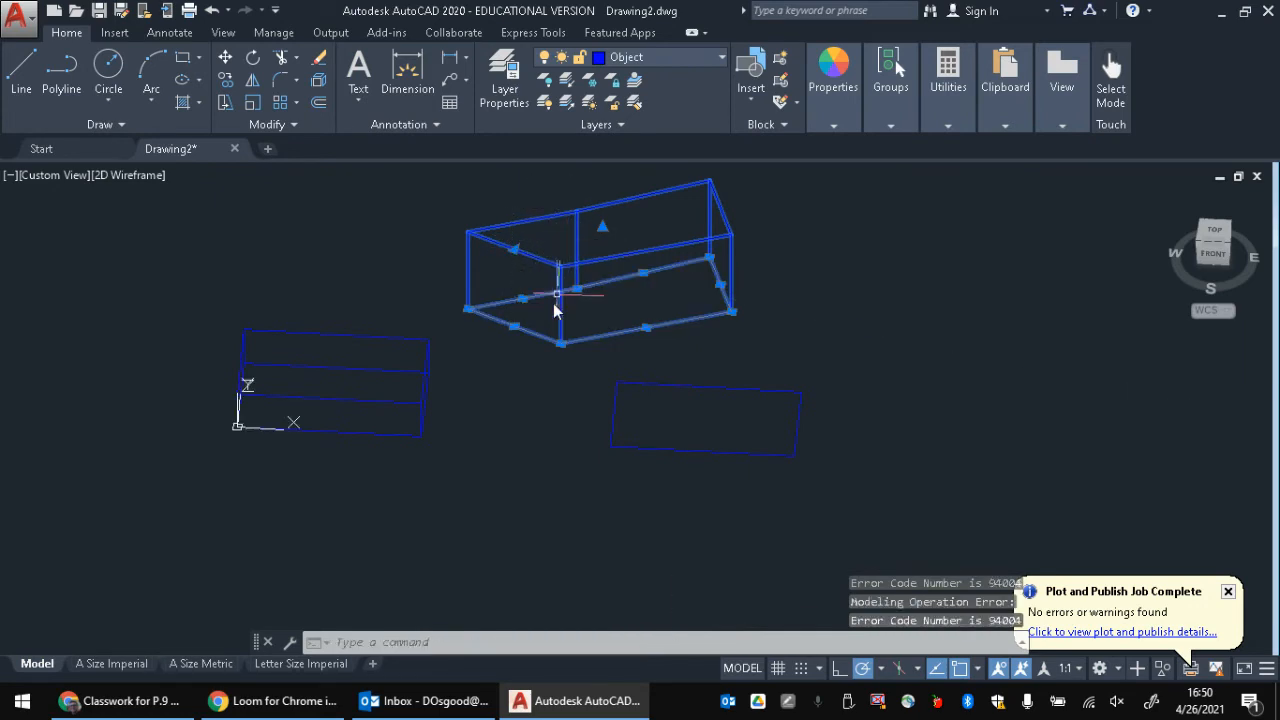
scroll(590, 240, "up", 2)
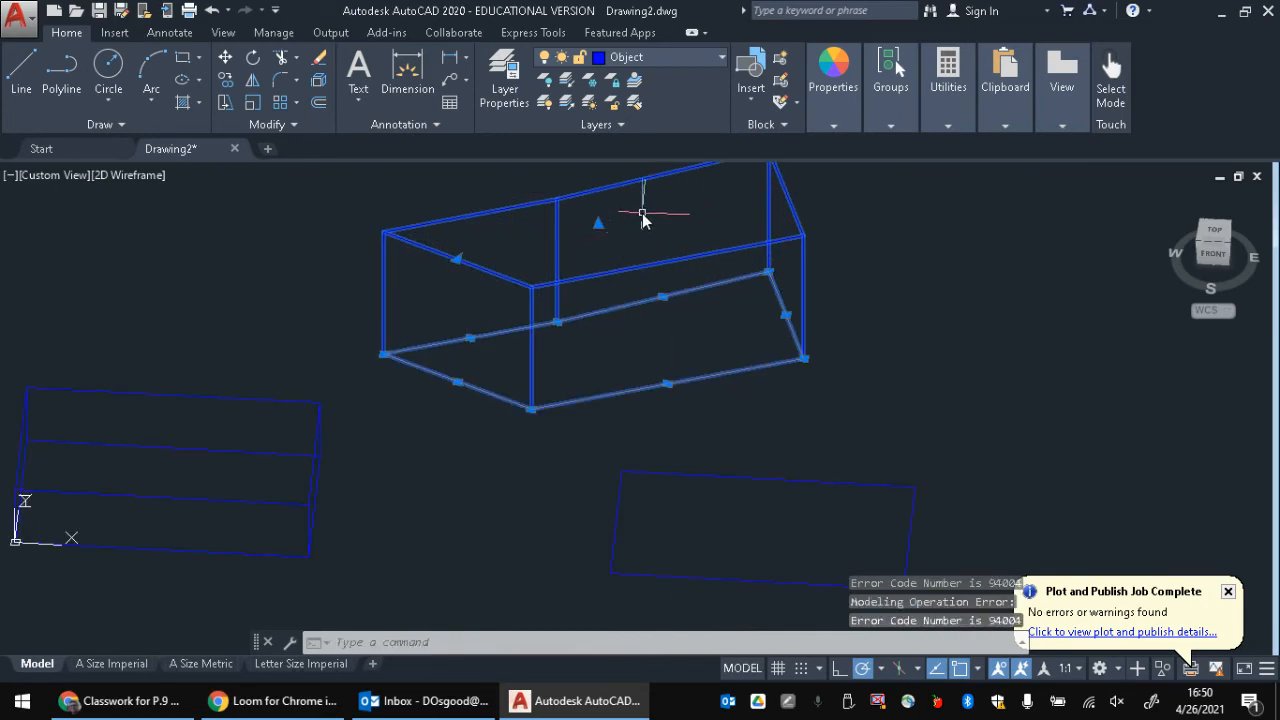
middle_click_drag(643, 215, 663, 297)
scroll(634, 340, "down", 2)
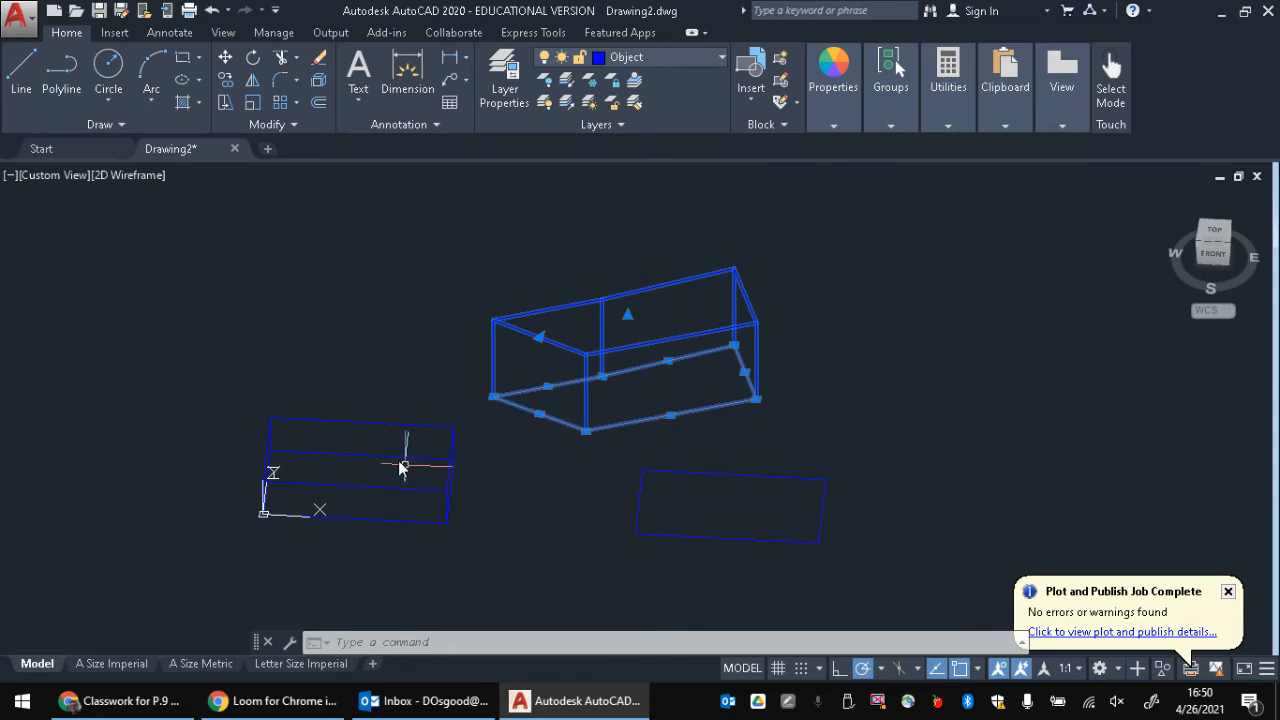
type("e")
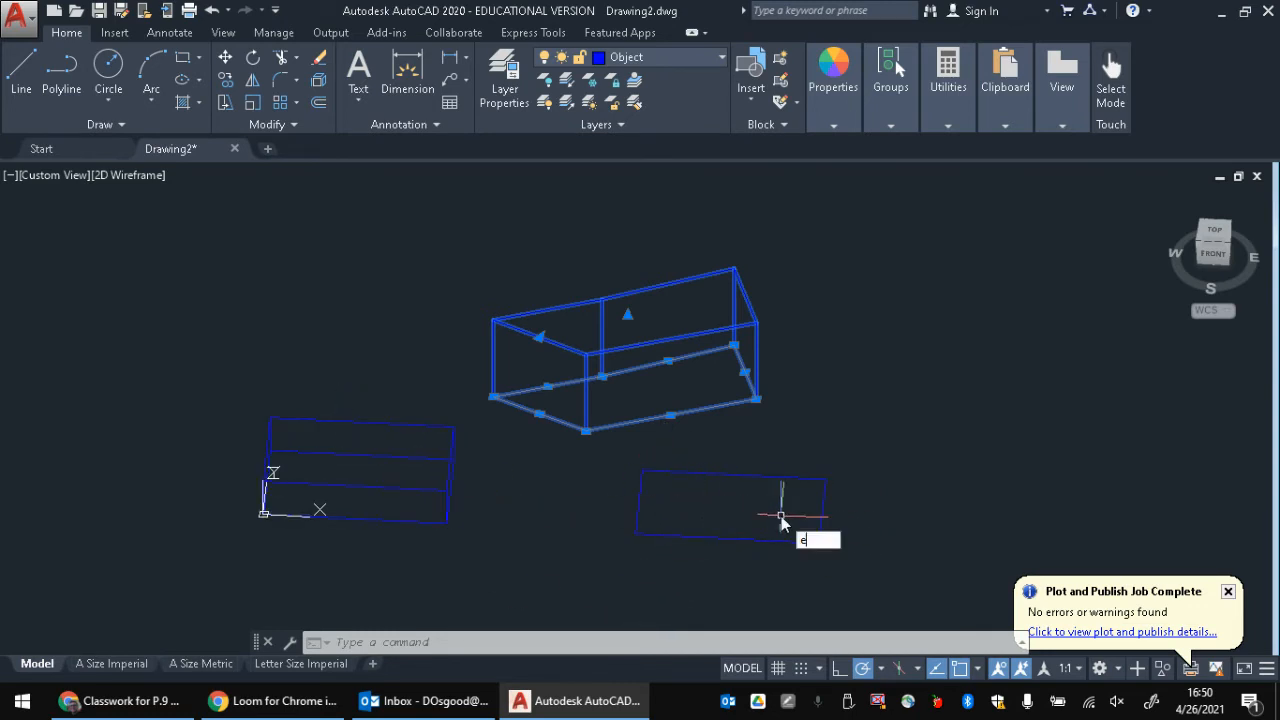
type("xtru")
key("Escape")
key("Escape")
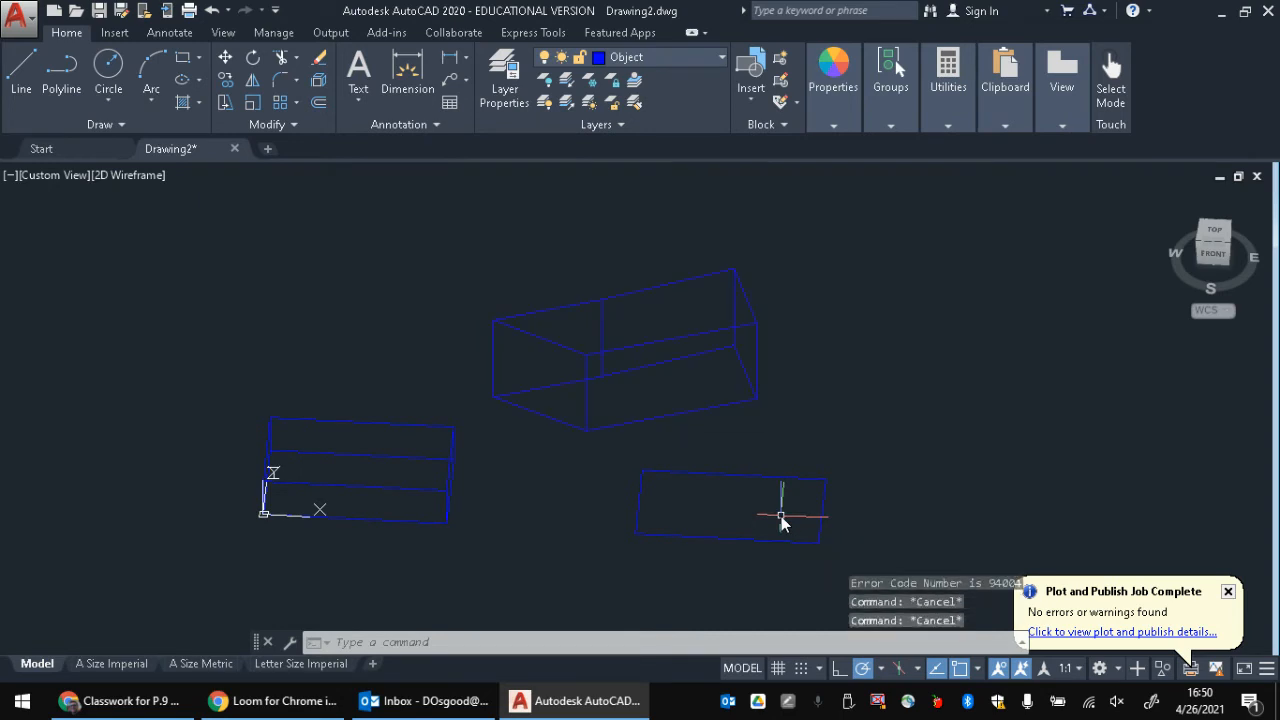
Undo the grip edits made on the irregular solid
key("ctrl+z")
key("ctrl+z")
key("ctrl+z")
key("ctrl+z")
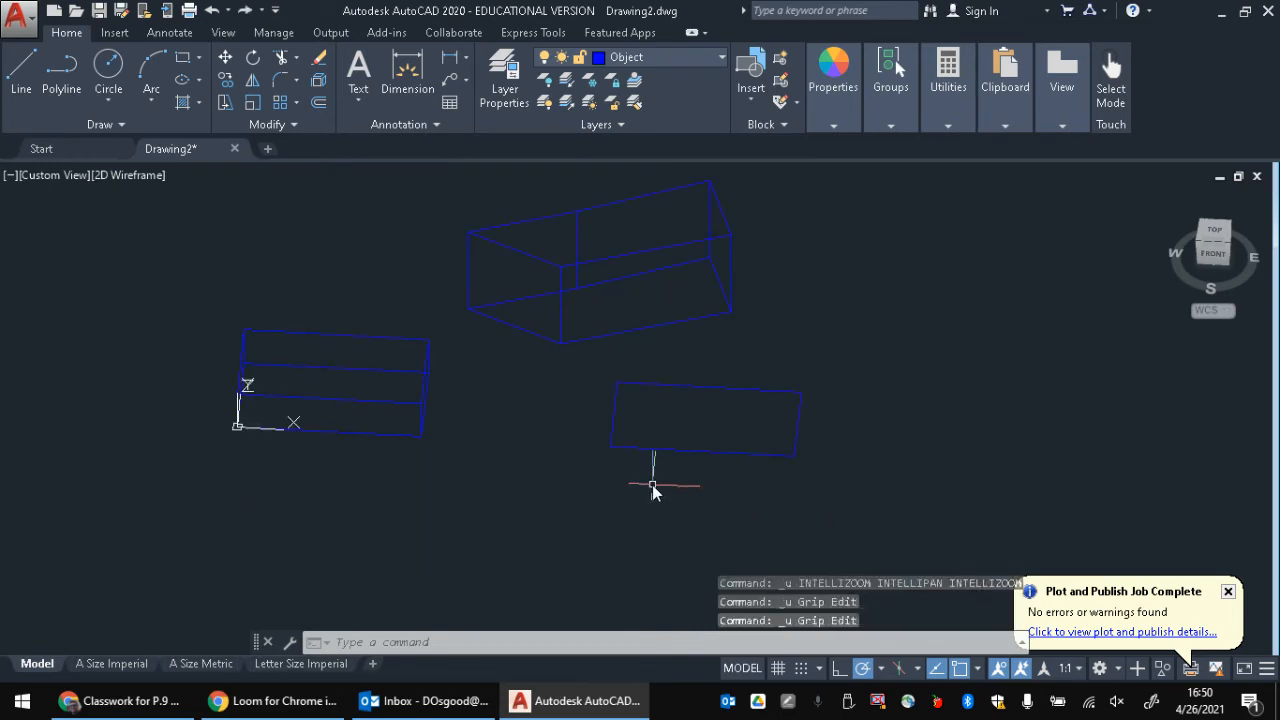
Undo the freehand extrusion of the irregular shape and extrude its five-sided polyline to a height of 3 units
key("ctrl+z")
key("ctrl+z")
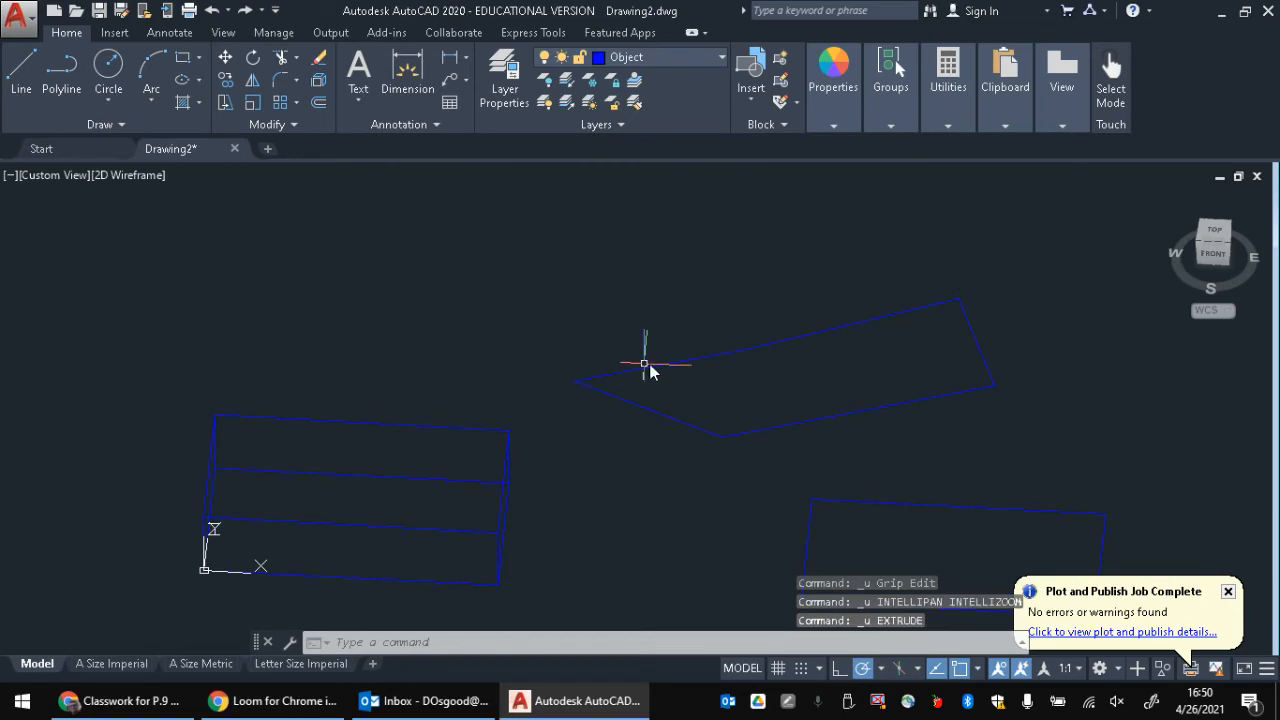
left_click(700, 358)
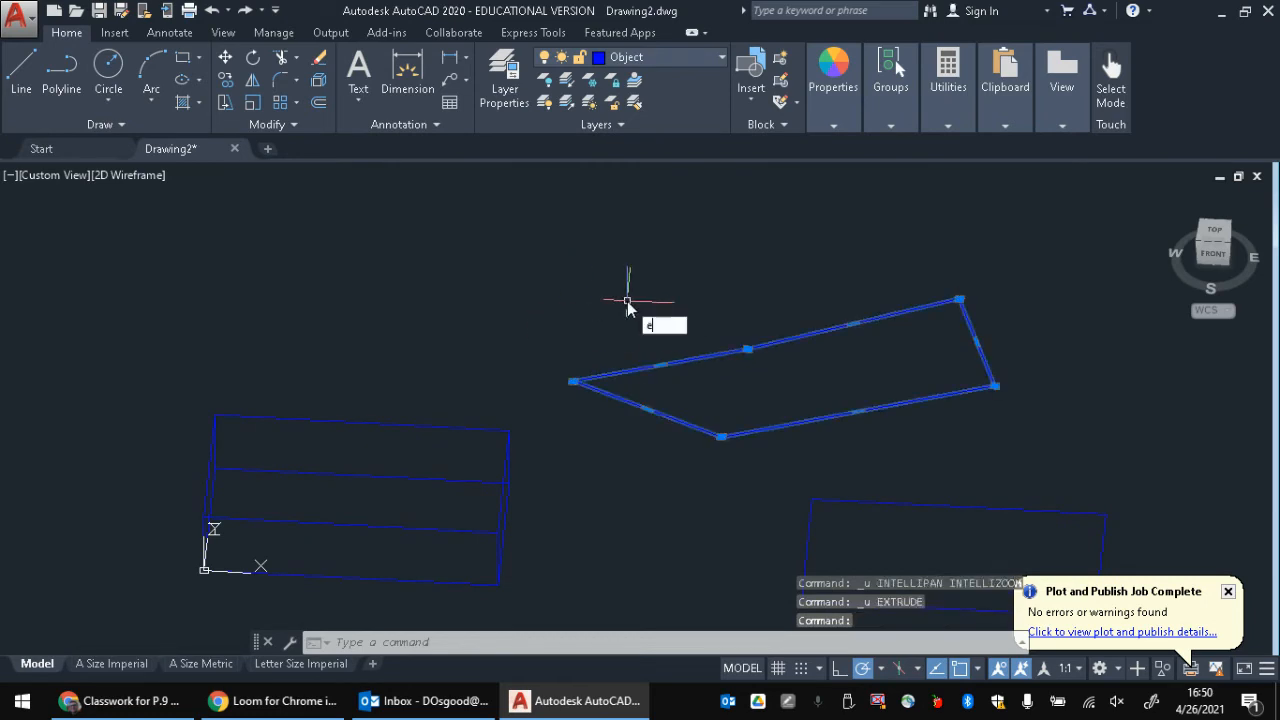
key("Return")
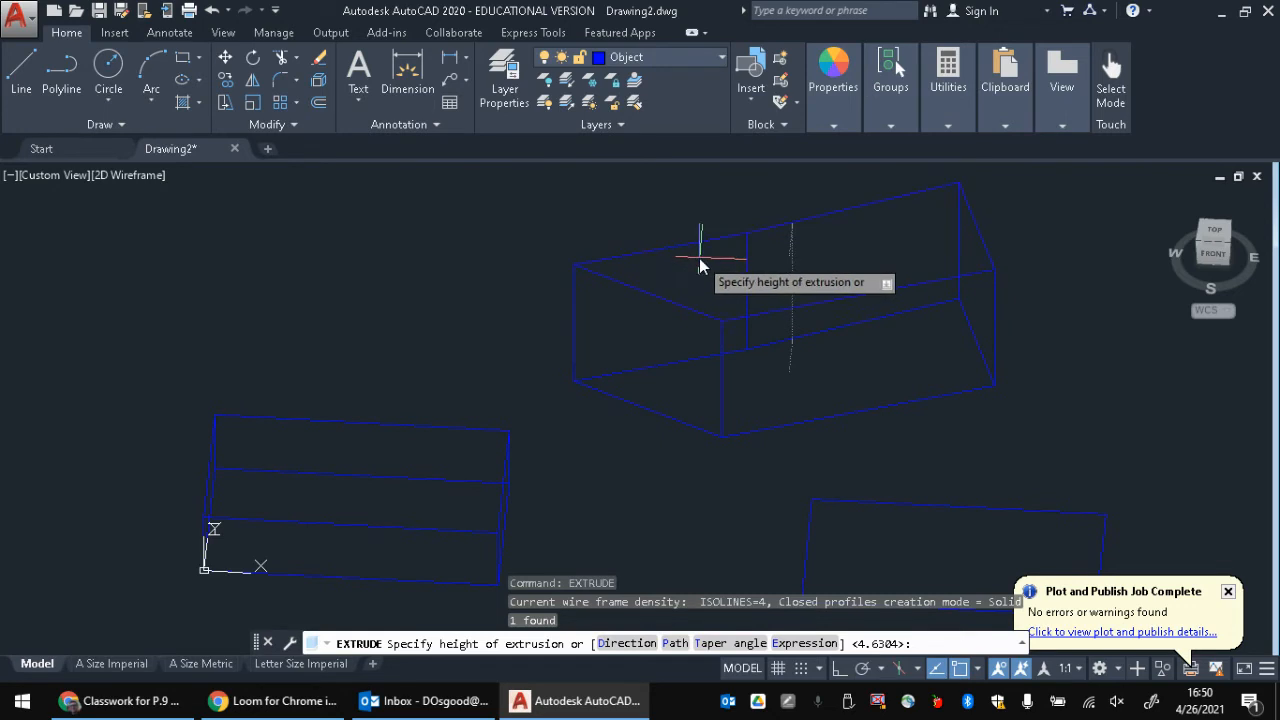
type("3")
key("Return")
scroll(780, 311, "down", 1)
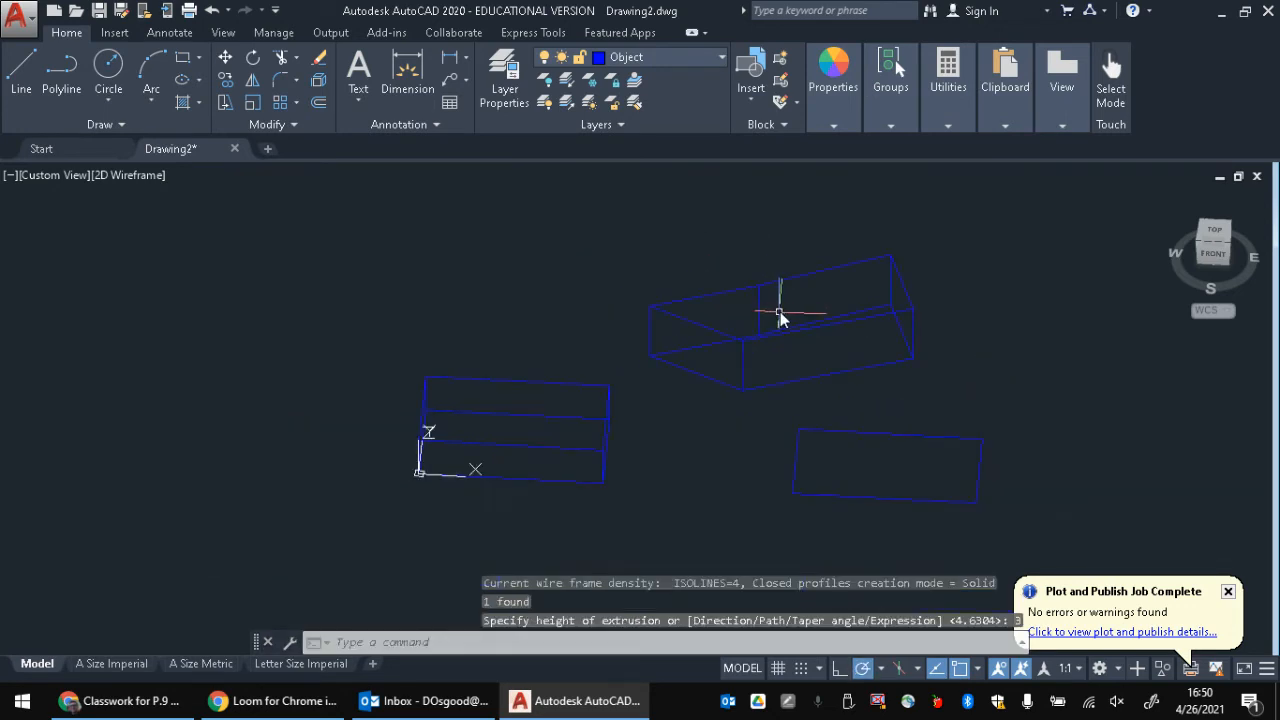
Extrude the remaining flat rectangle to a height of 4 units
left_click(859, 432)
type("e")
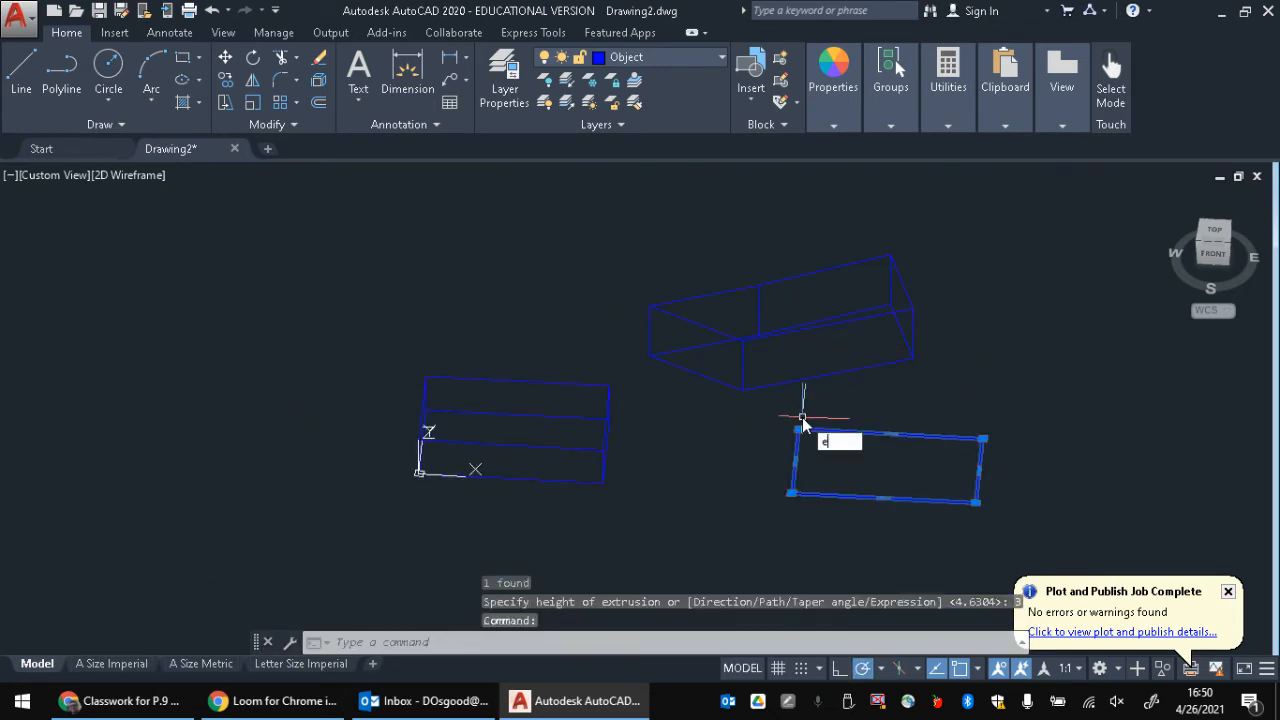
type("xtrude")
key("Return")
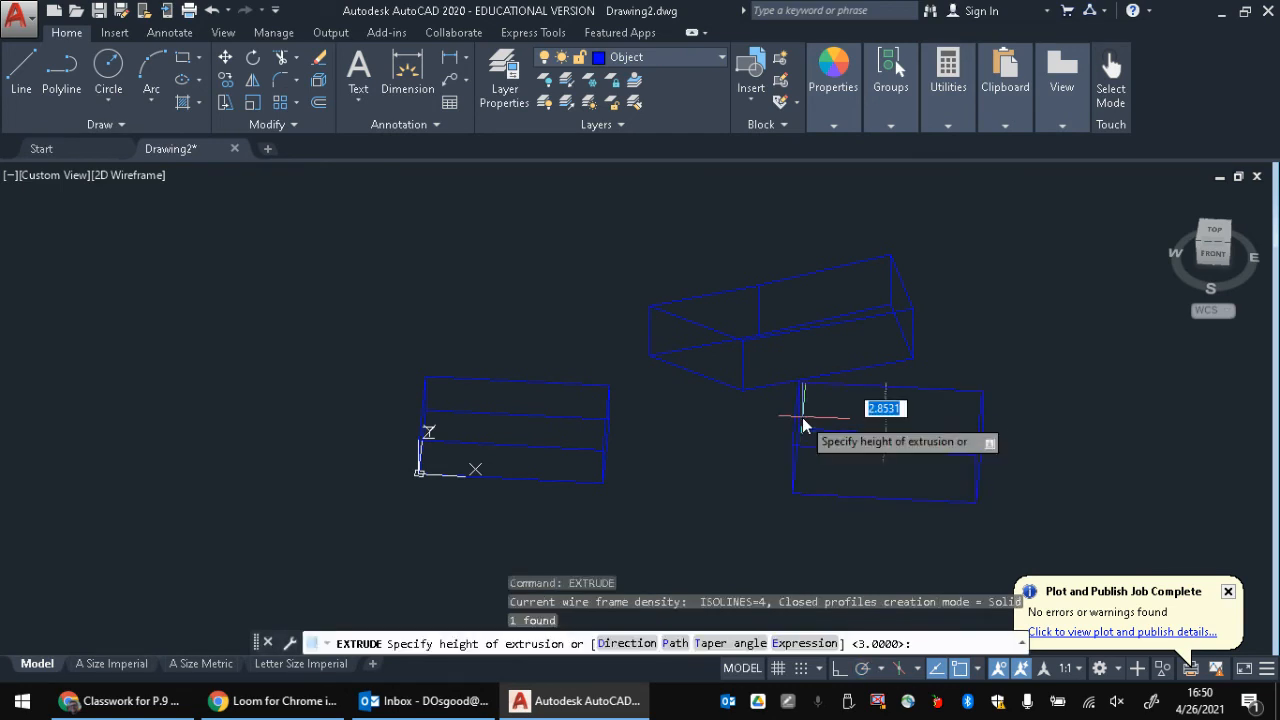
type("4")
key("Return")
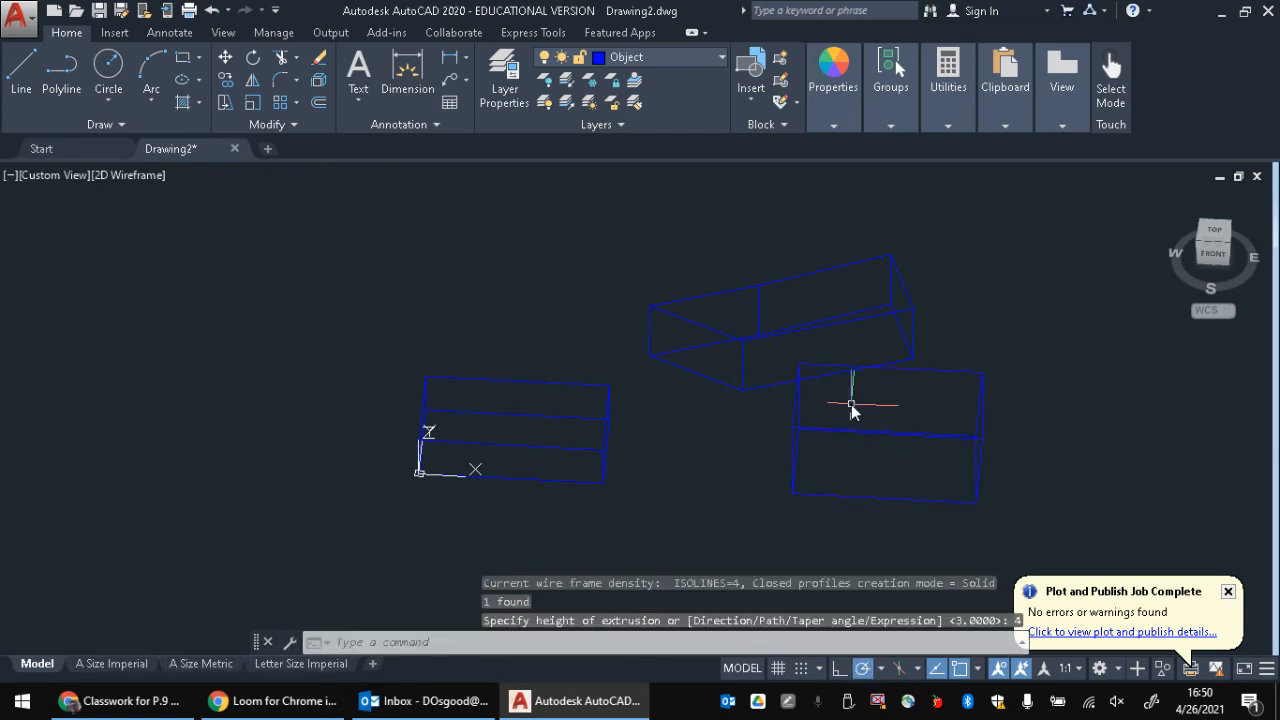
View the three solids from an angled corner view in the Conceptual visual style
middle_click_drag(1000, 357, 795, 430, "shift")
scroll(592, 505, "up", 4)
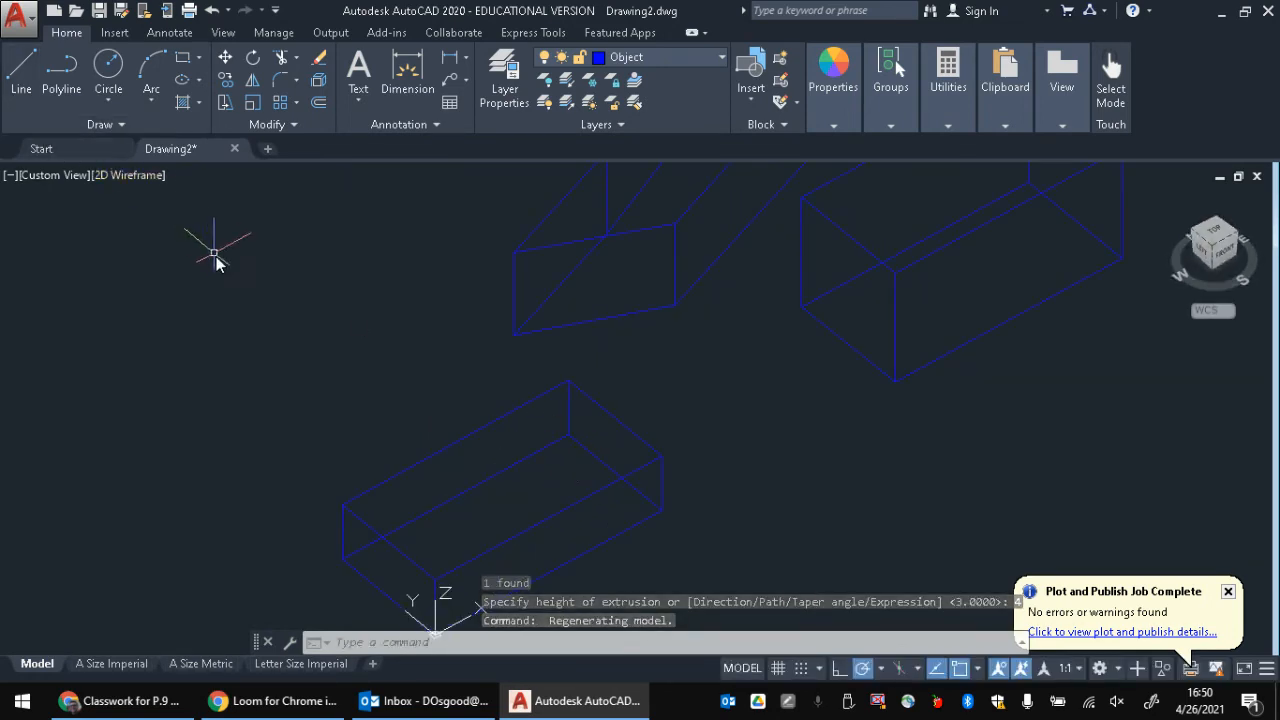
middle_click_drag(704, 400, 703, 280)
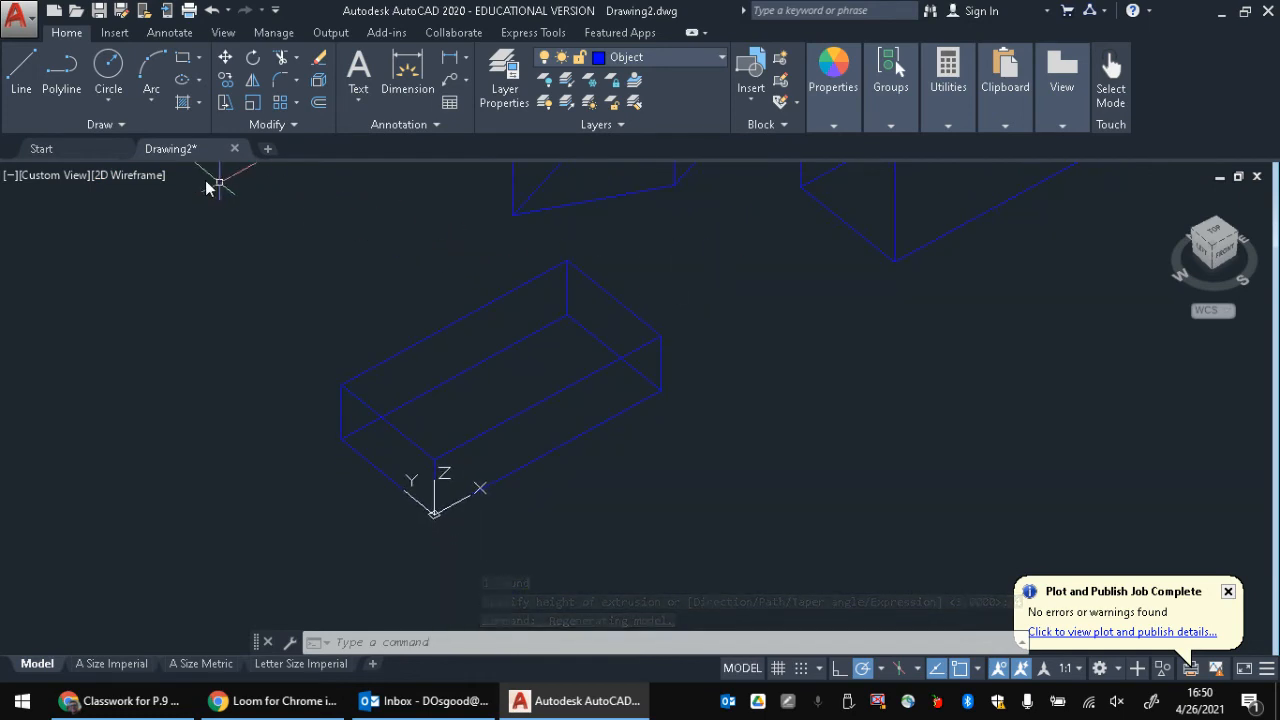
left_click(113, 177)
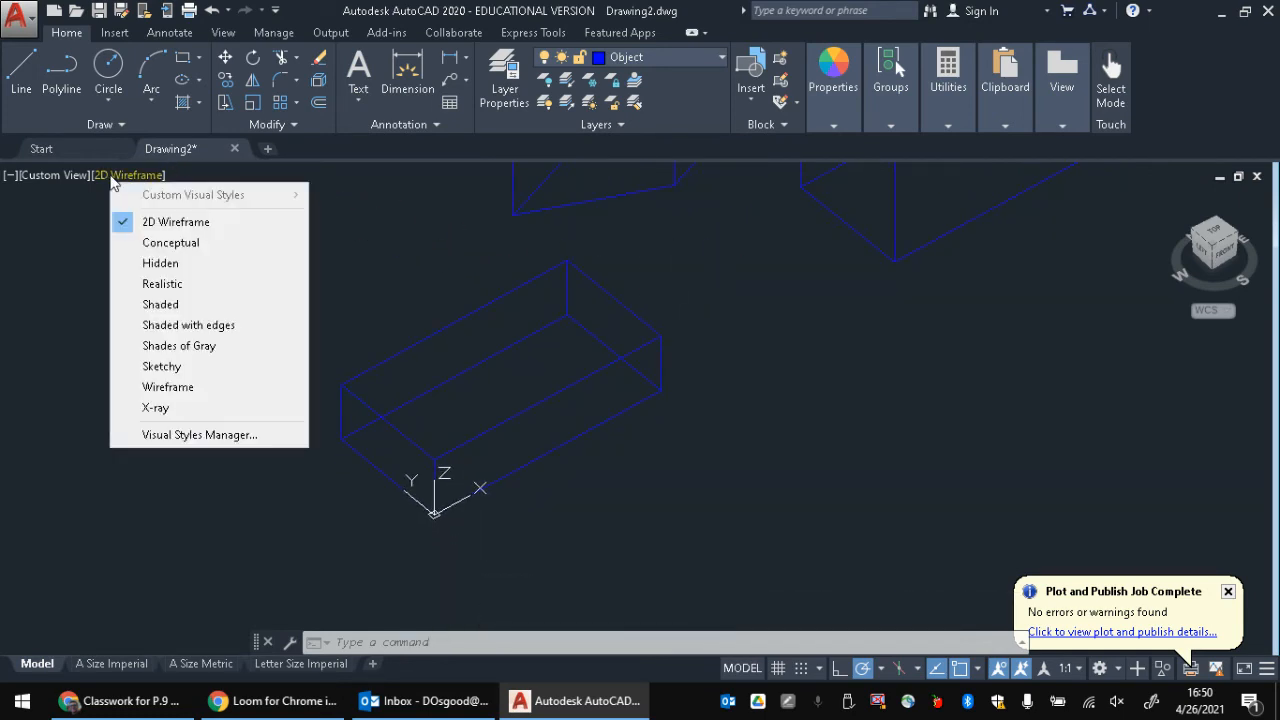
left_click(165, 244)
scroll(494, 330, "down", 5)
middle_click_drag(788, 282, 817, 378)
Preview the solids in the Hidden visual style and check the block at the origin by selecting it briefly
left_click(140, 175)
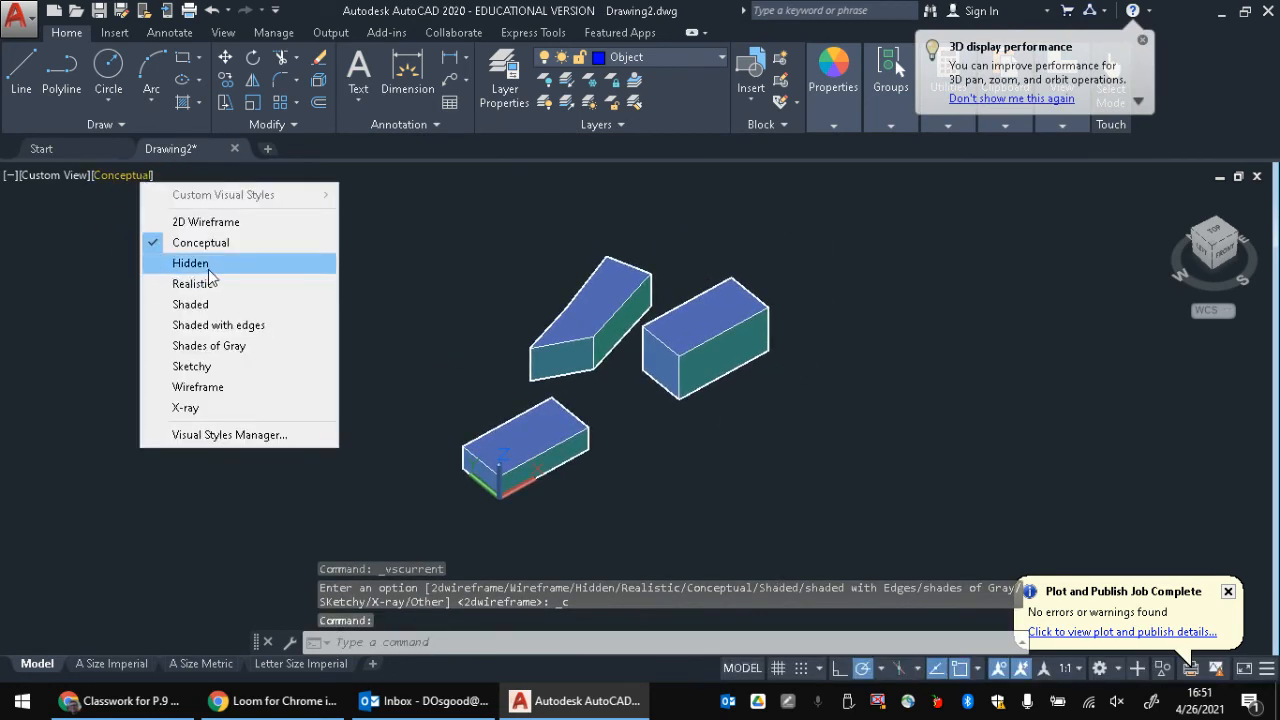
left_click(165, 263)
scroll(540, 488, "up", 3)
left_click(600, 378)
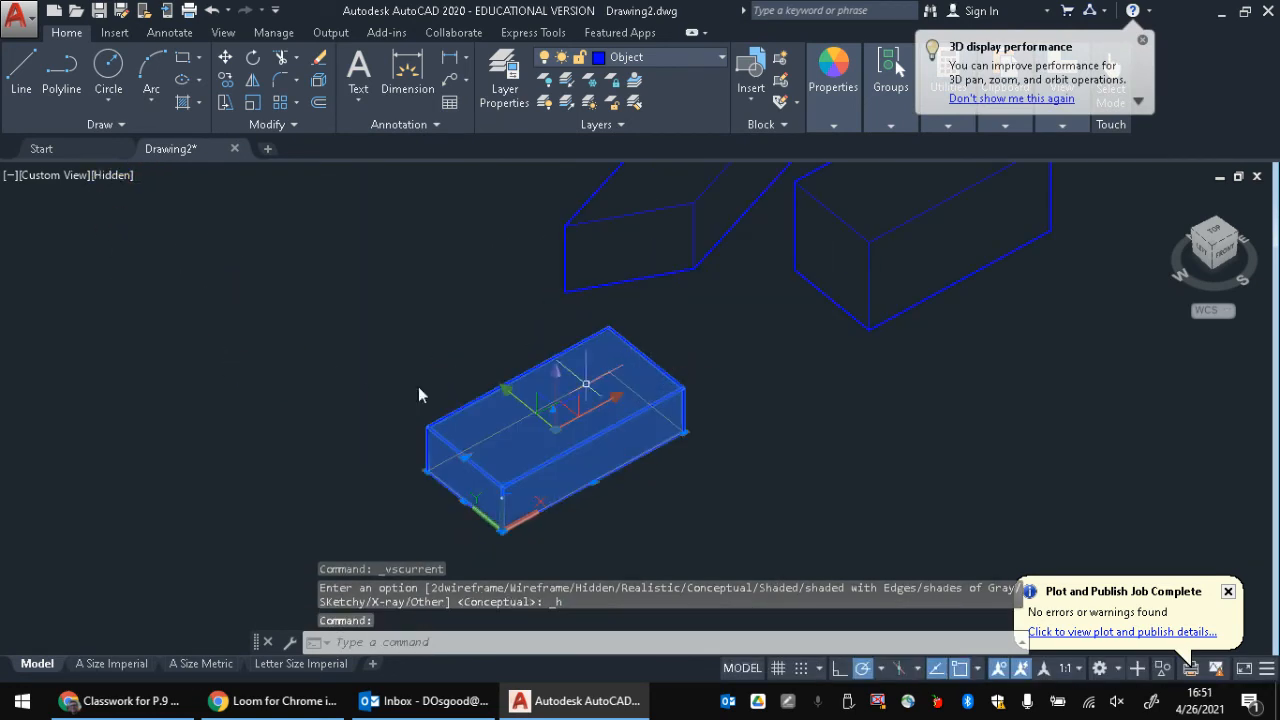
key("Escape")
Preview the solids in the Realistic and Shaded visual styles
left_click(105, 175)
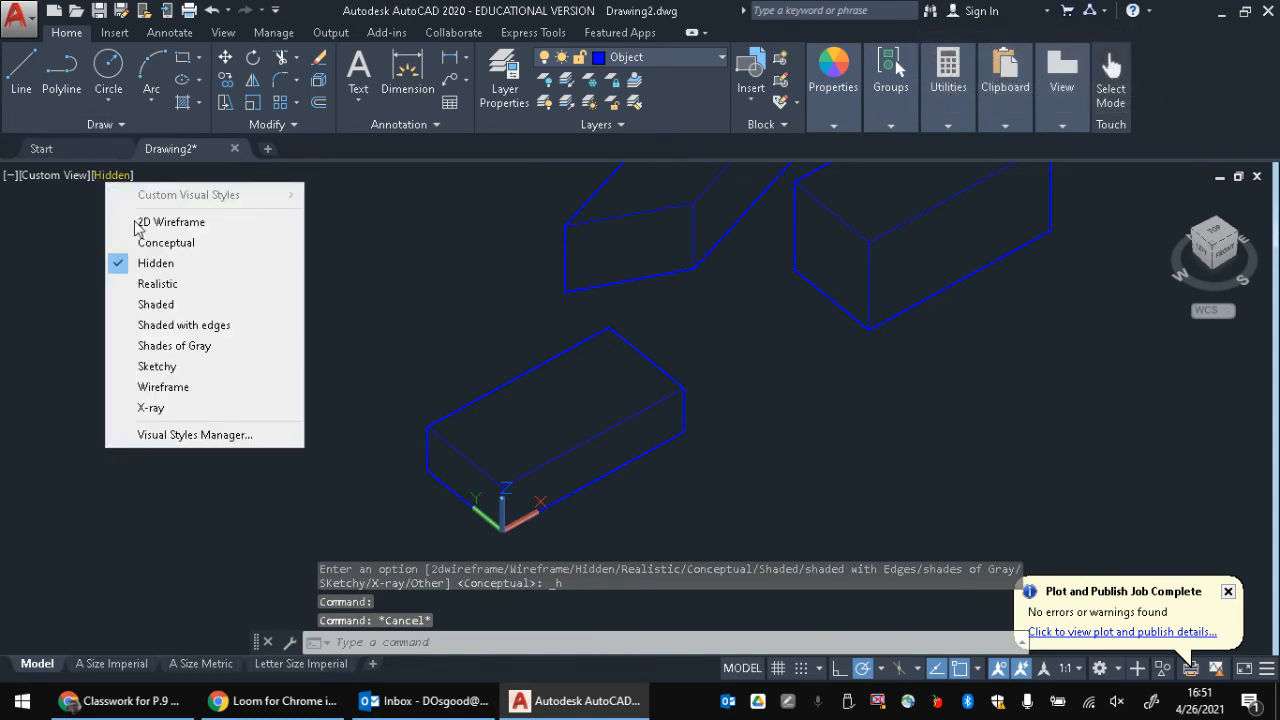
left_click(177, 285)
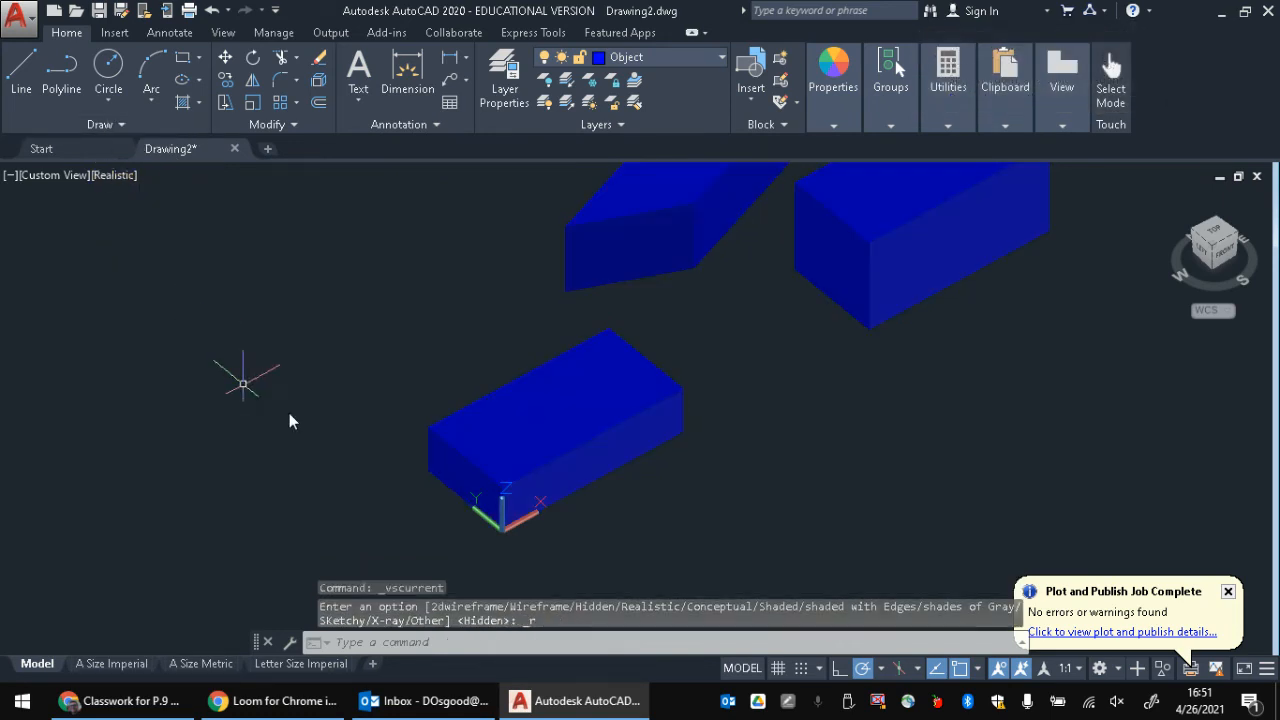
left_click(142, 175)
left_click(118, 175)
left_click(150, 300)
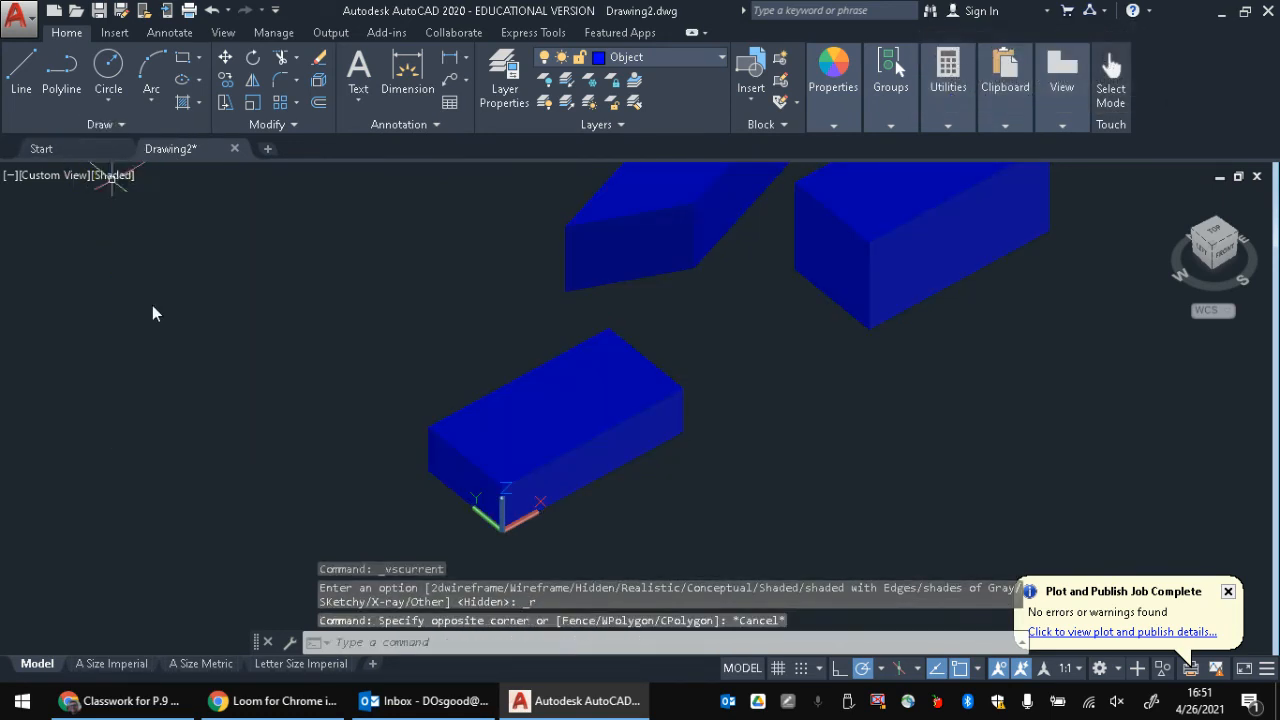
Preview the solids in the Shaded with edges and Shades of Gray visual styles
left_click(121, 168)
left_click(118, 174)
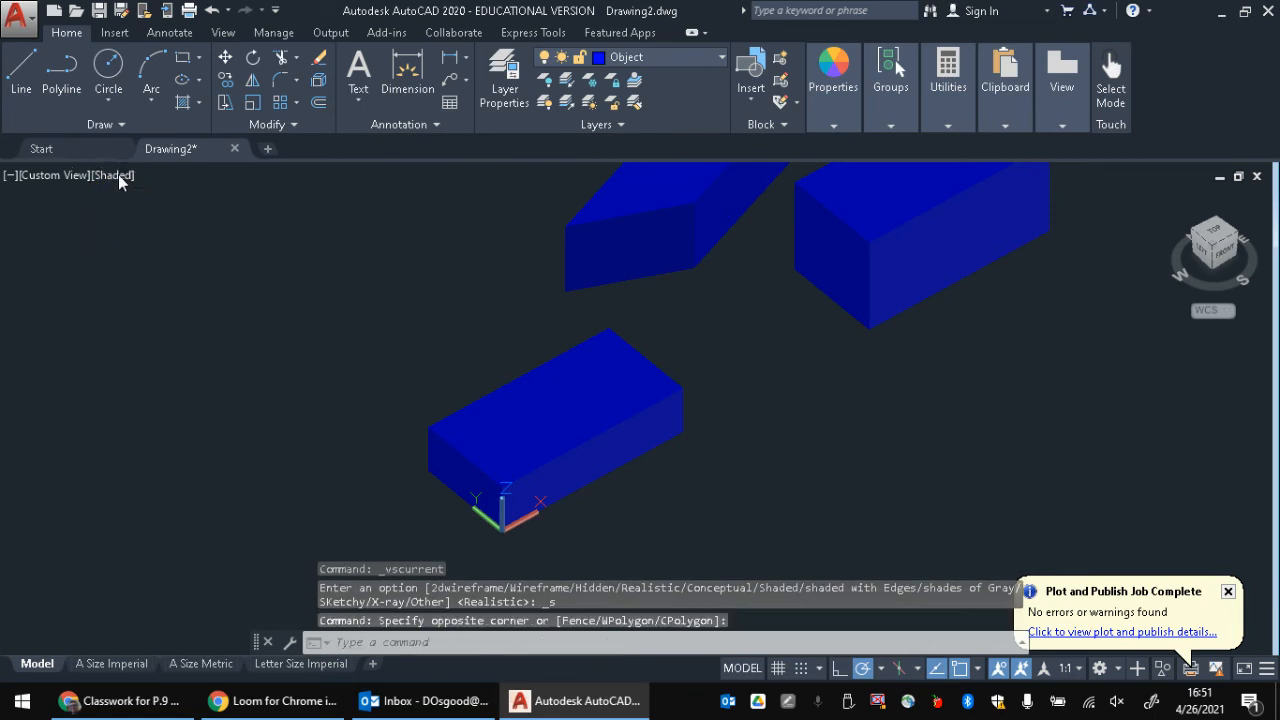
left_click(118, 175)
left_click(148, 326)
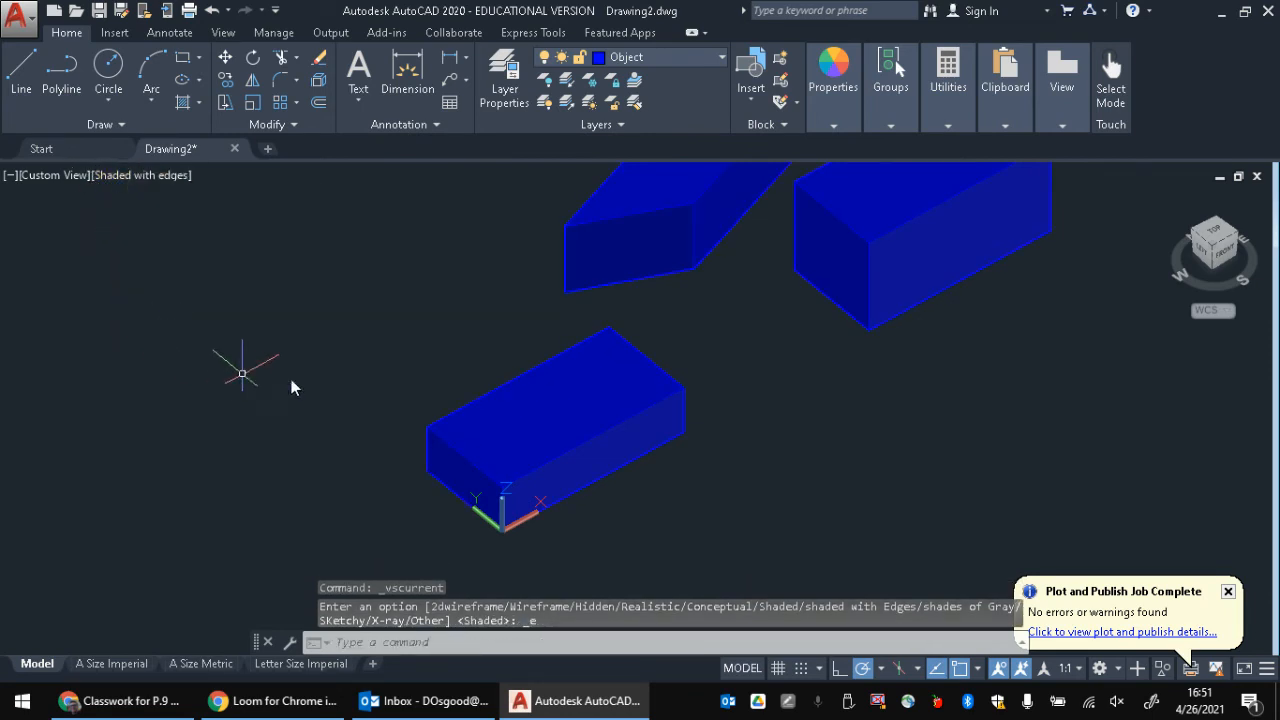
left_click(134, 174)
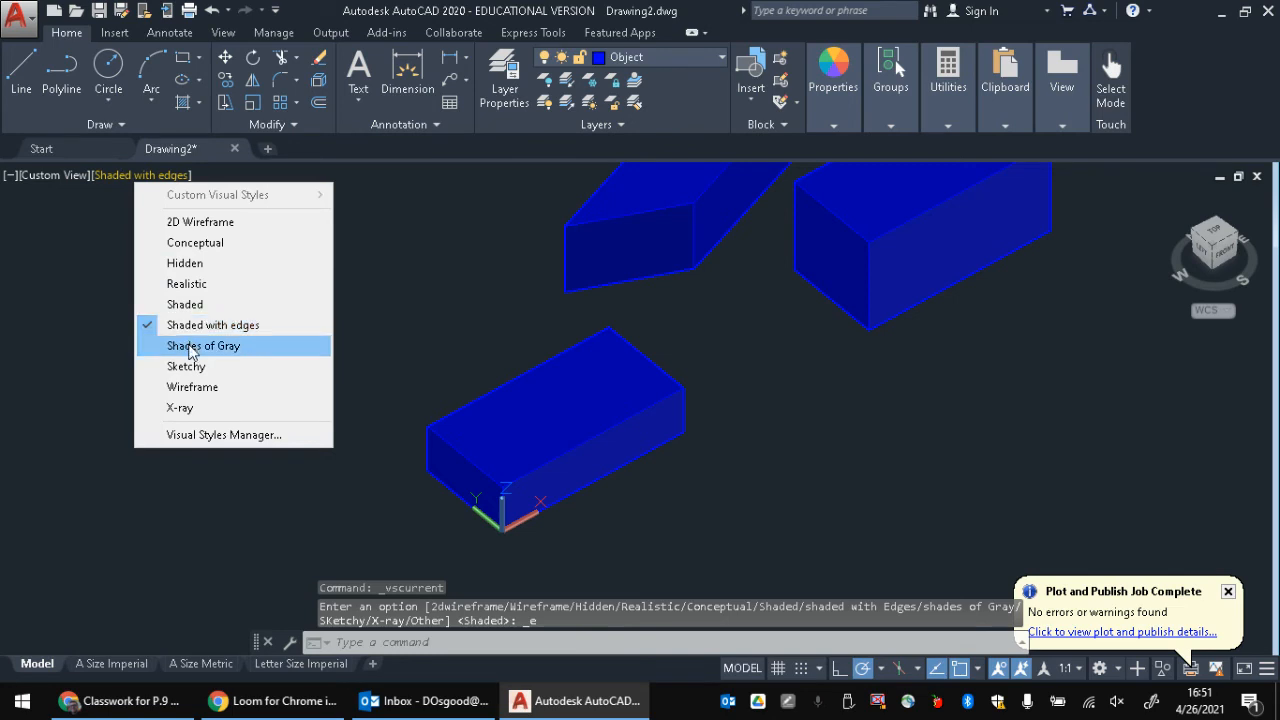
left_click(170, 342)
Preview the solids in the Sketchy and Wireframe visual styles
left_click(140, 174)
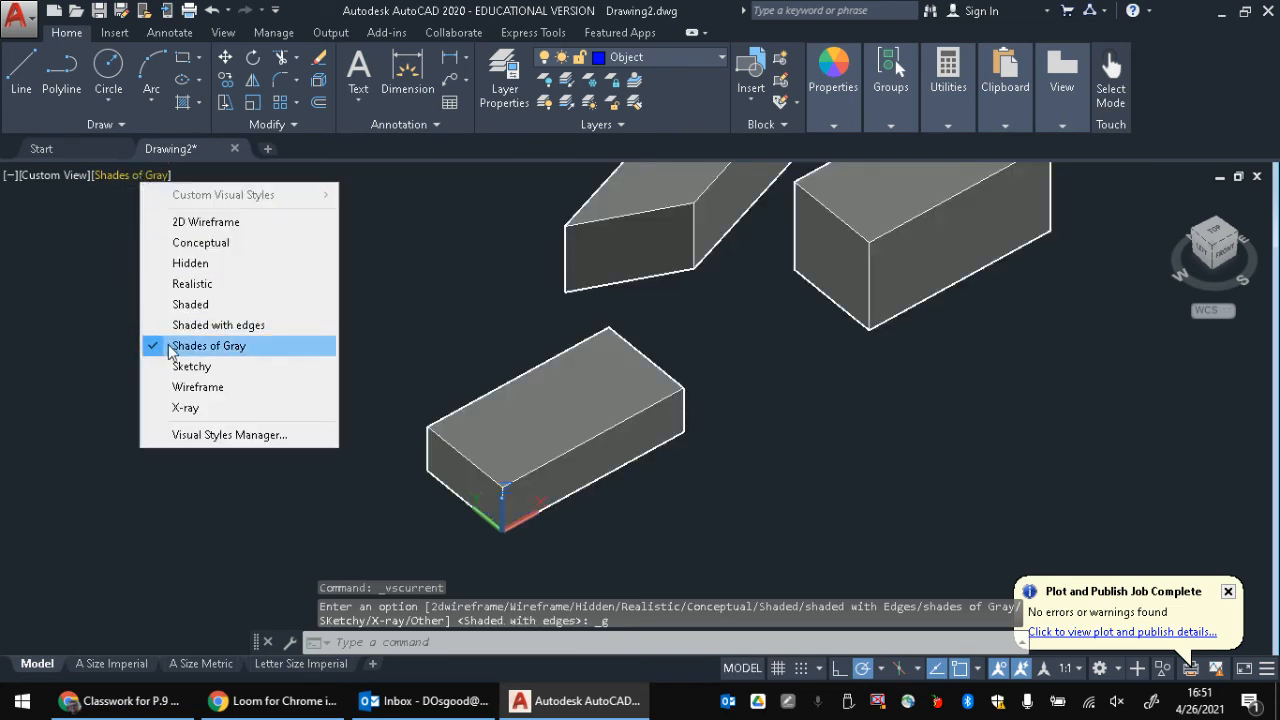
left_click(188, 368)
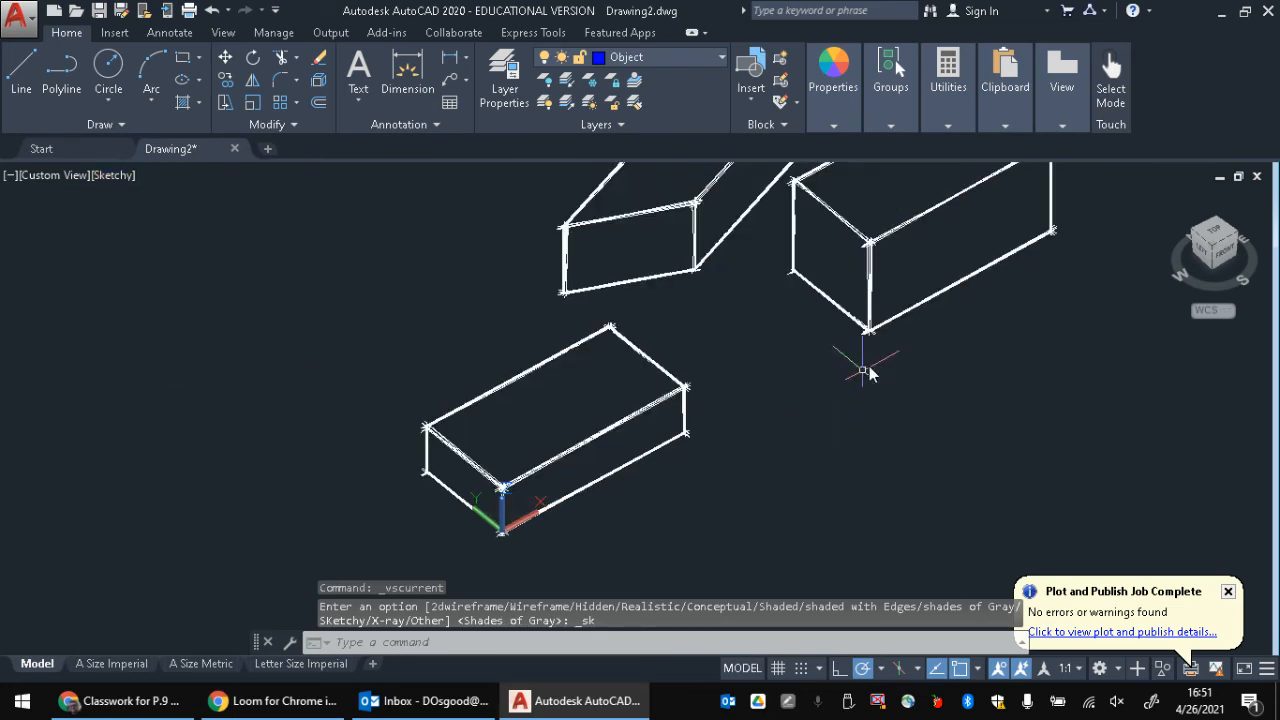
scroll(890, 346, "up", 2)
scroll(618, 462, "down", 2)
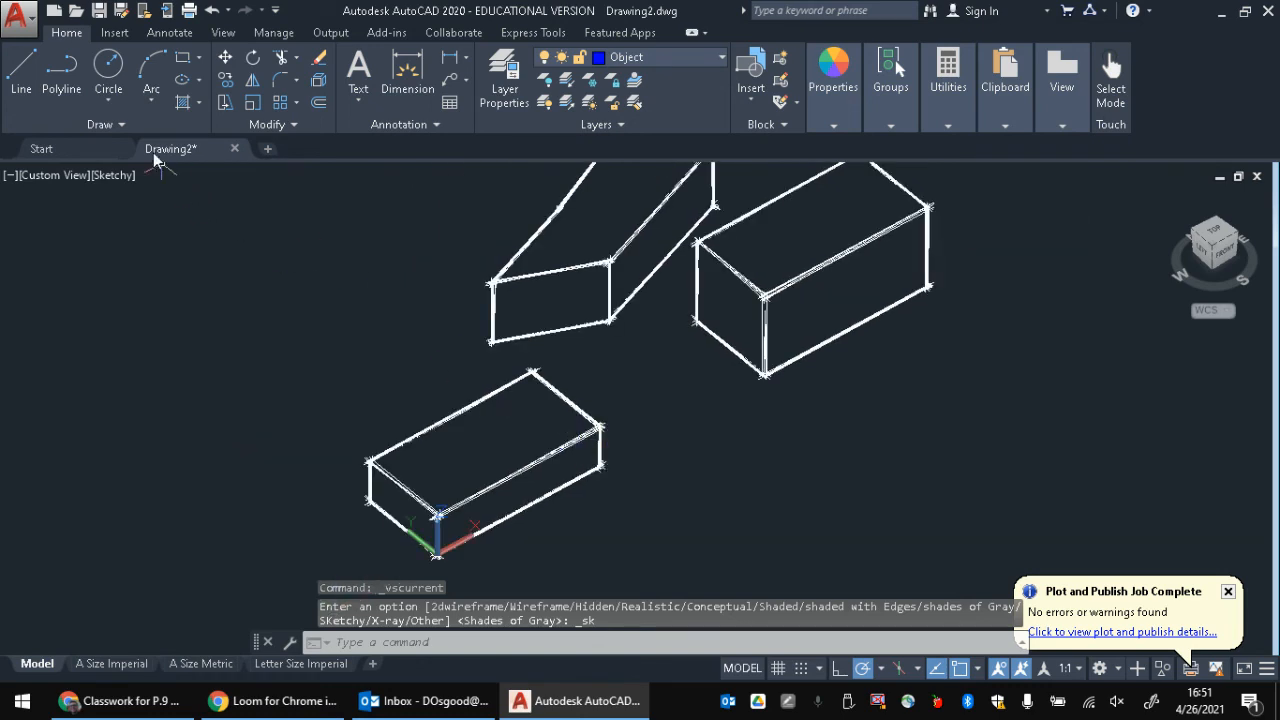
left_click(107, 175)
left_click(155, 384)
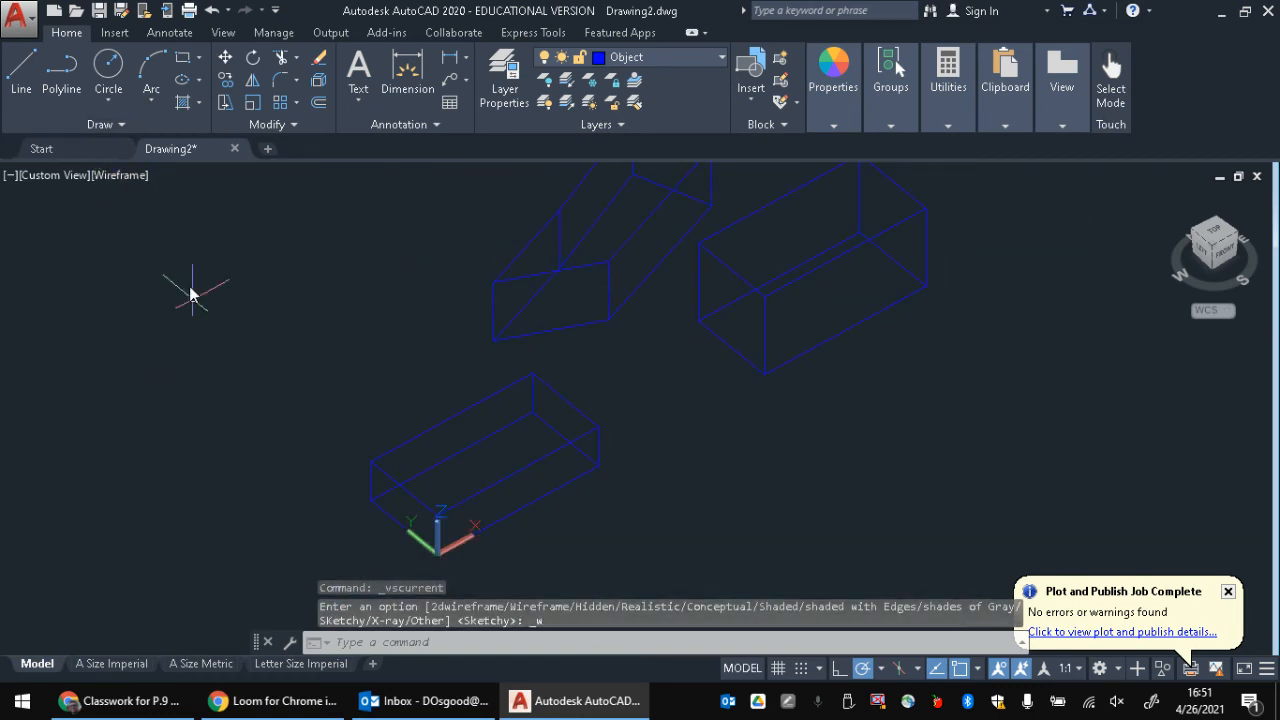
Preview the solids in the X-ray visual style from a slightly rotated viewpoint
left_click(124, 175)
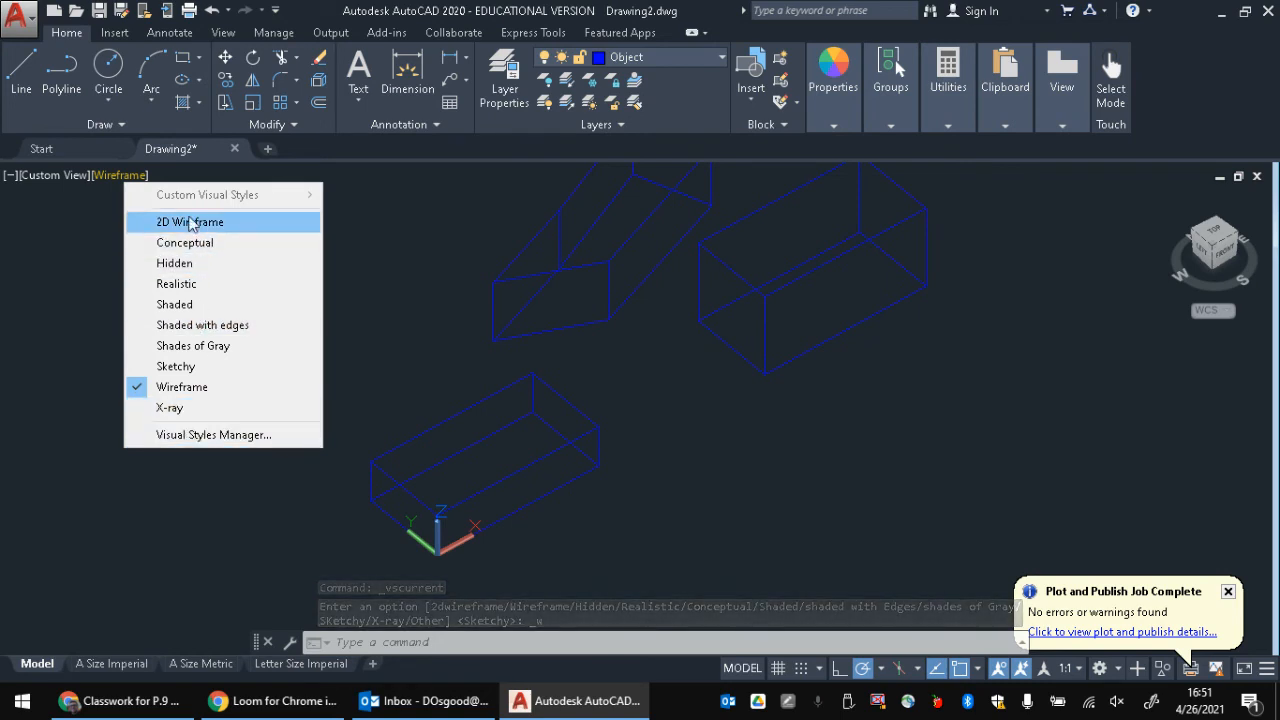
left_click(170, 408)
middle_click_drag(639, 428, 598, 416, "shift")
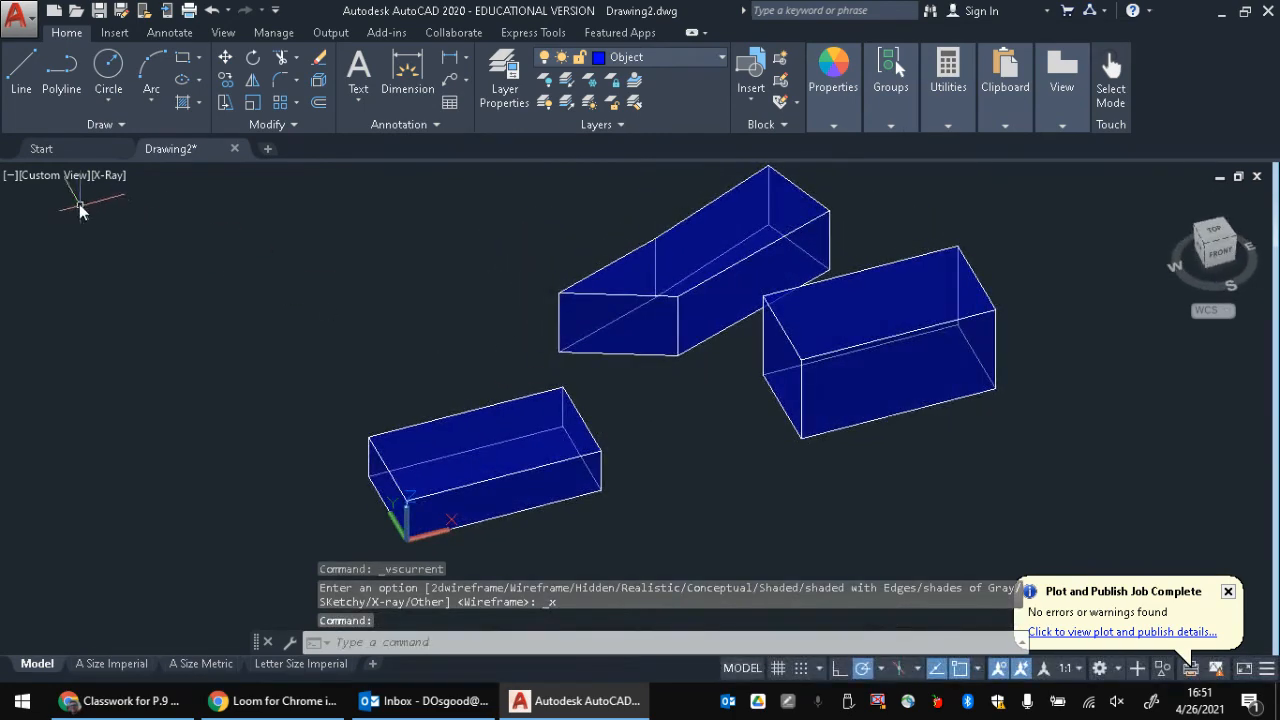
Set the visual style back to 2D Wireframe with all three solids in view
left_click(109, 178)
left_click(143, 217)
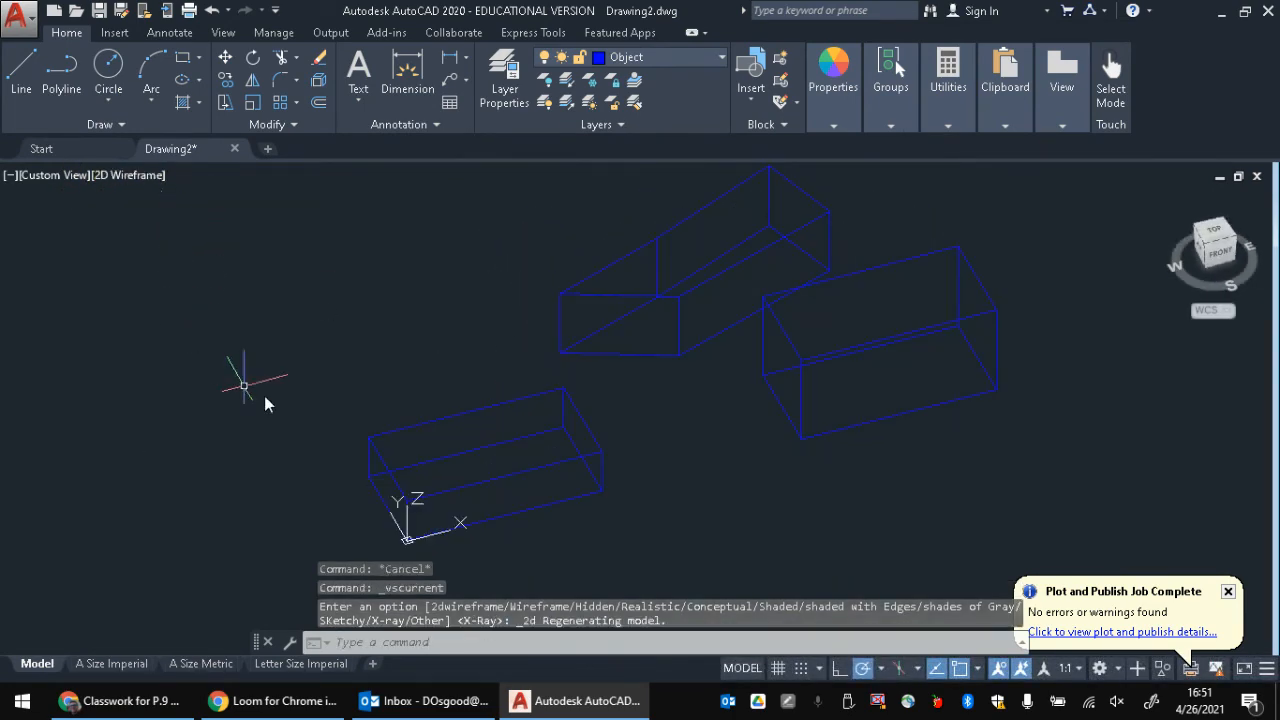
scroll(644, 317, "down", 3)
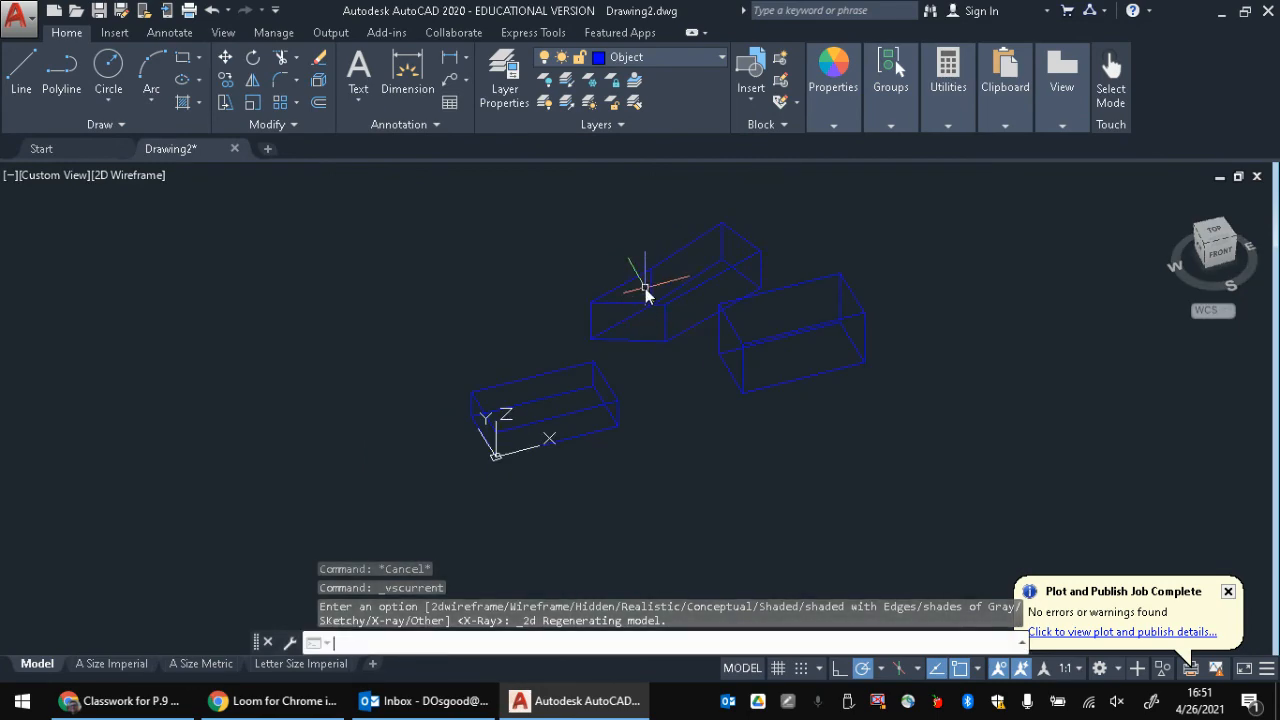
Capture a rectangular screenshot of the three solids and open the snip in Snip & Sketch
key("super+shift+s")
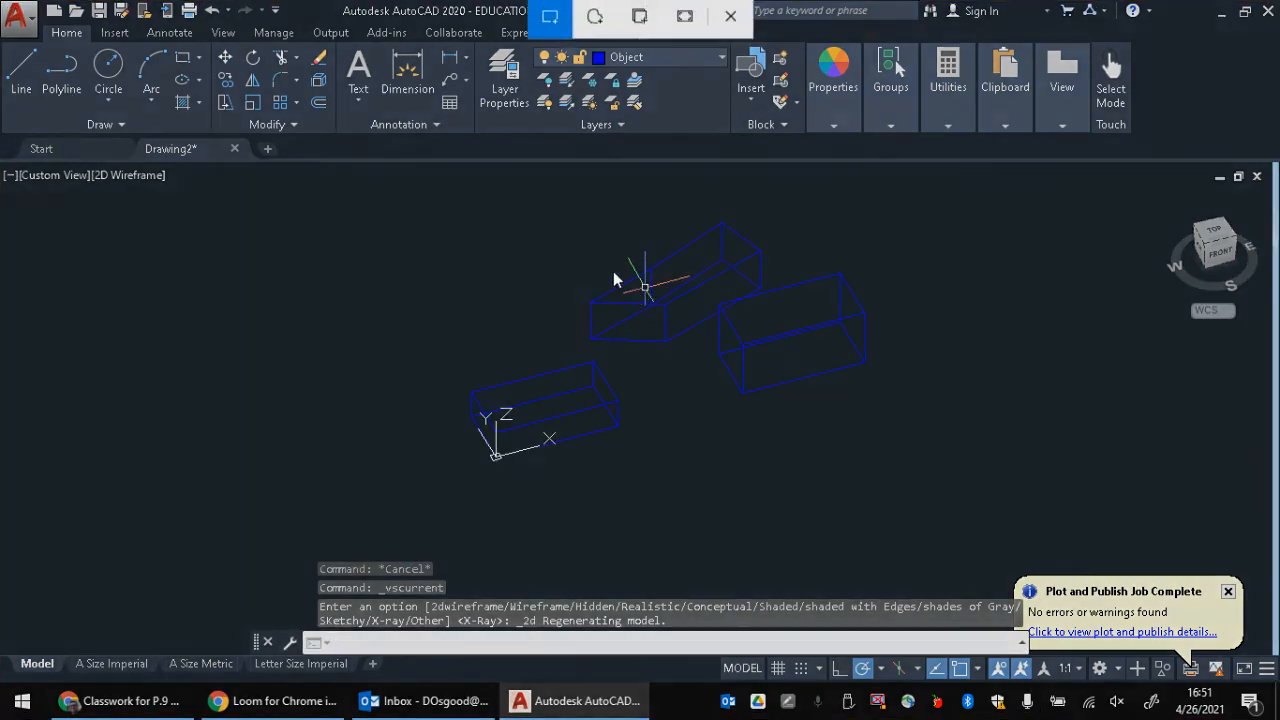
key("Escape")
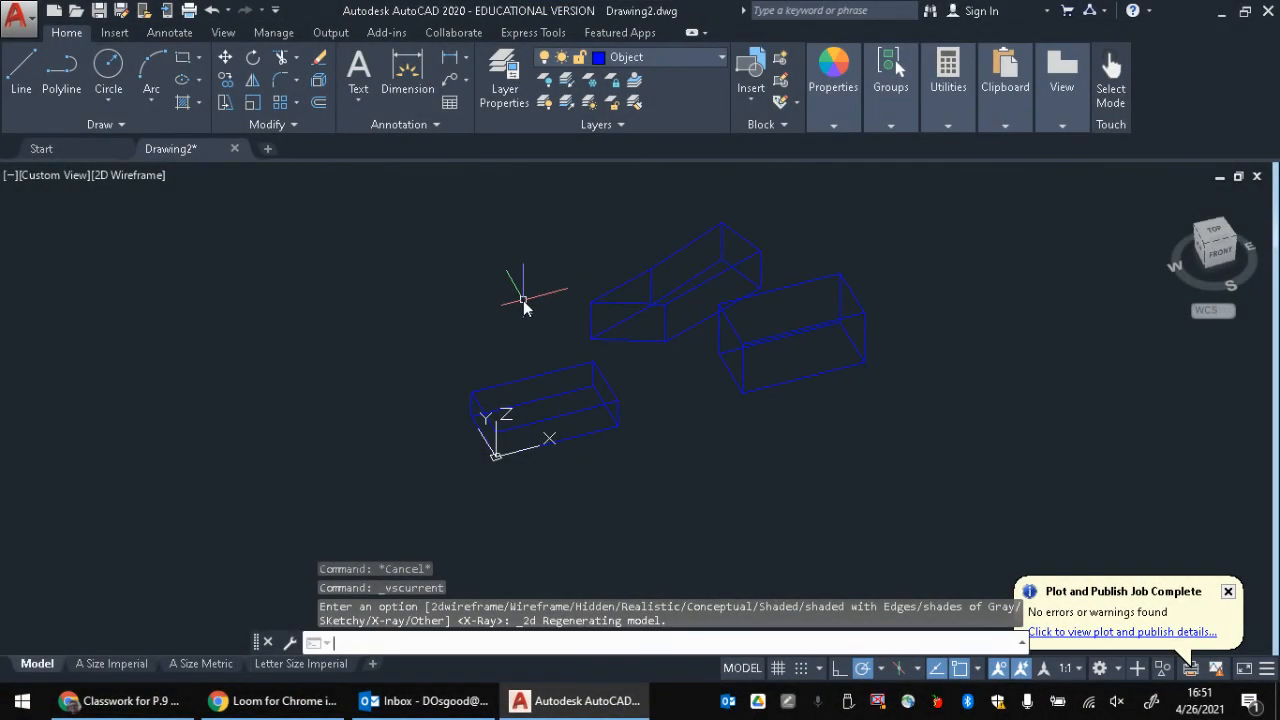
key("super+shift+s")
left_click_drag(422, 197, 897, 480)
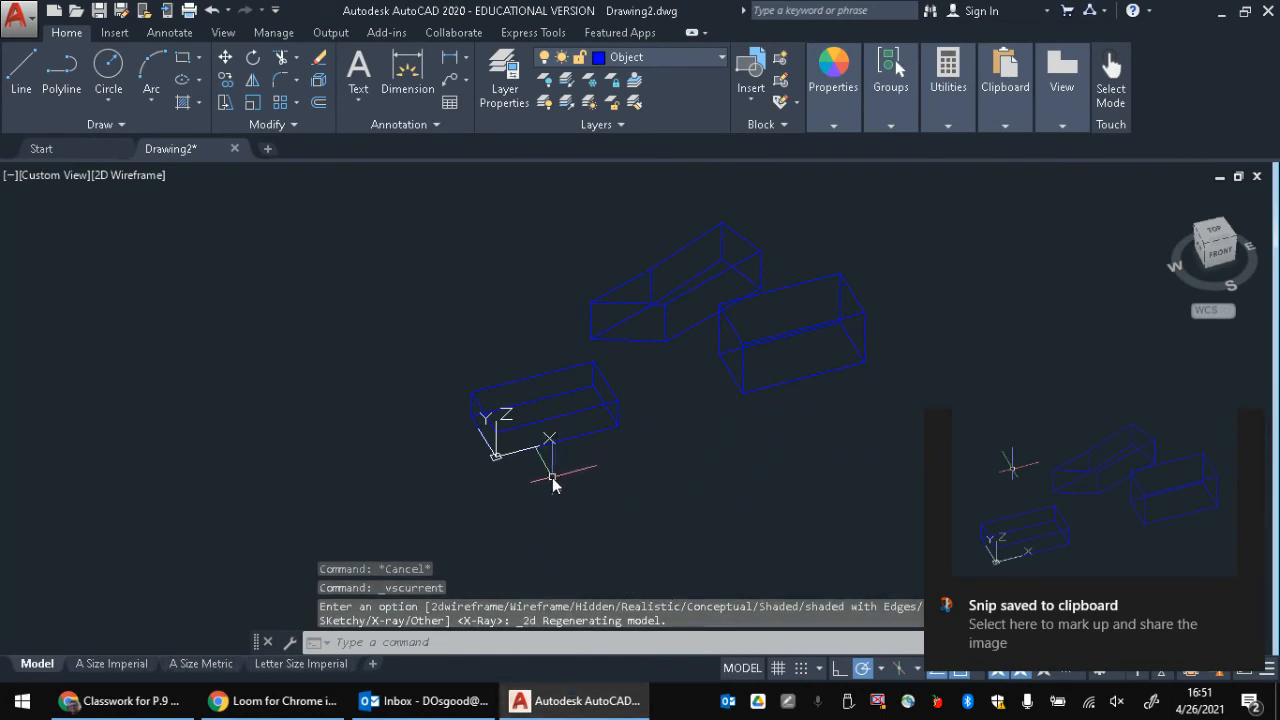
left_click(1050, 510)
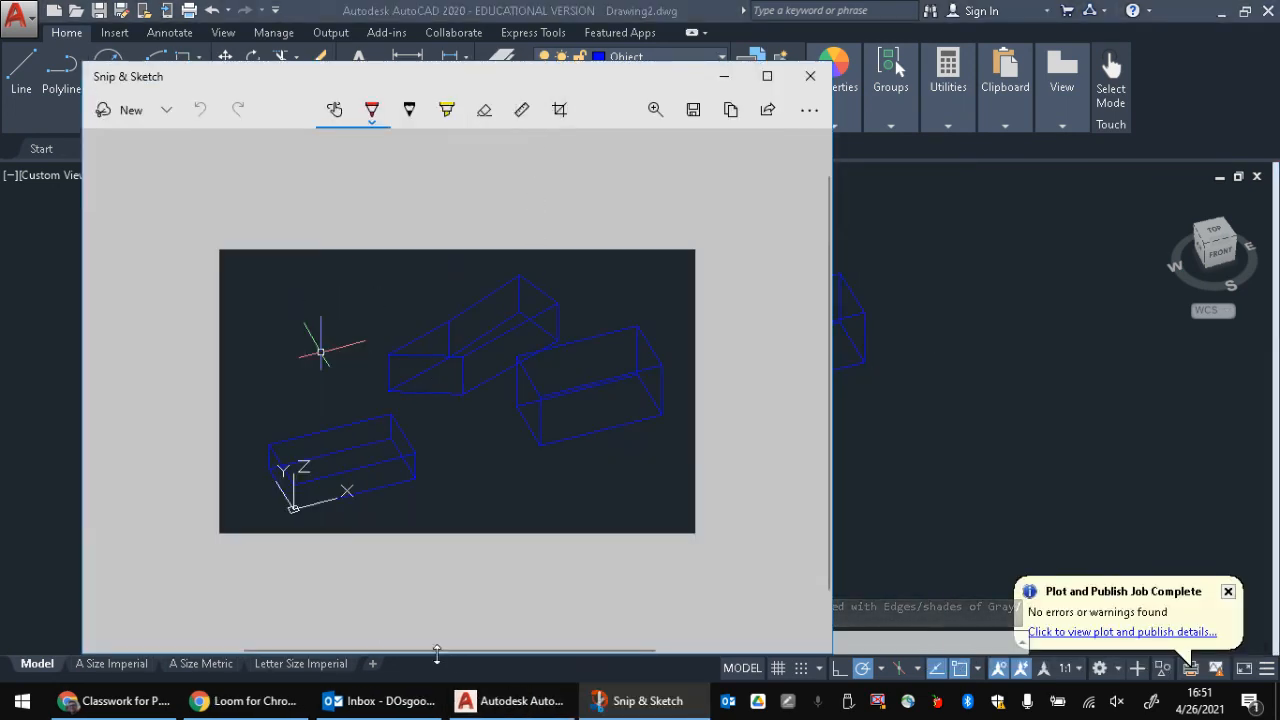
Switch to the Google Classroom assignment and review the block and screenshot instructions
left_click(127, 705)
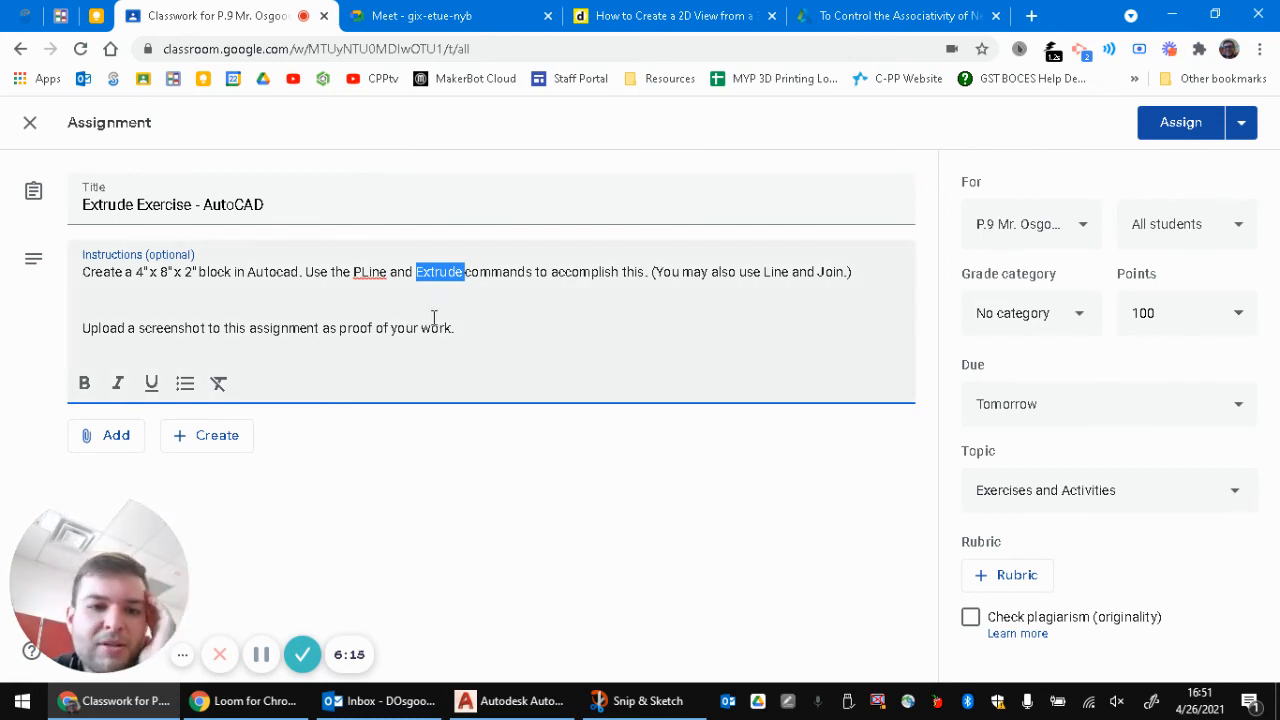
left_click_drag(494, 337, 92, 265)
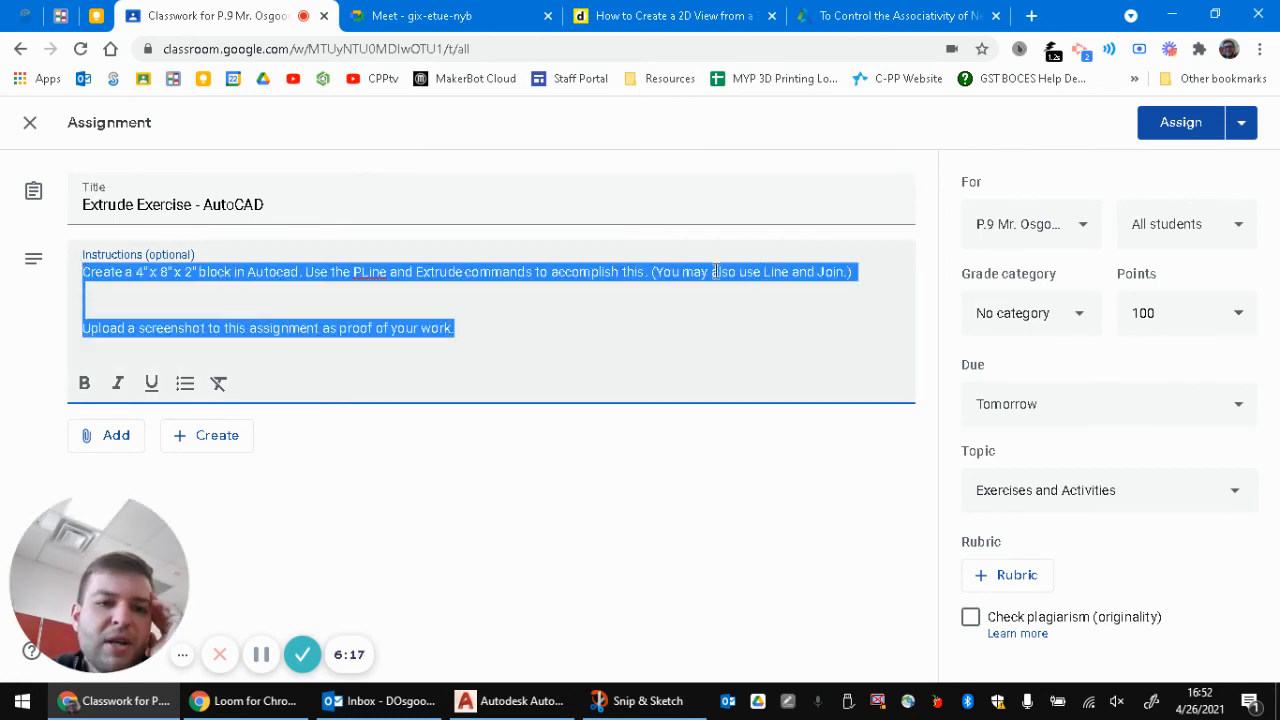
left_click(484, 268)
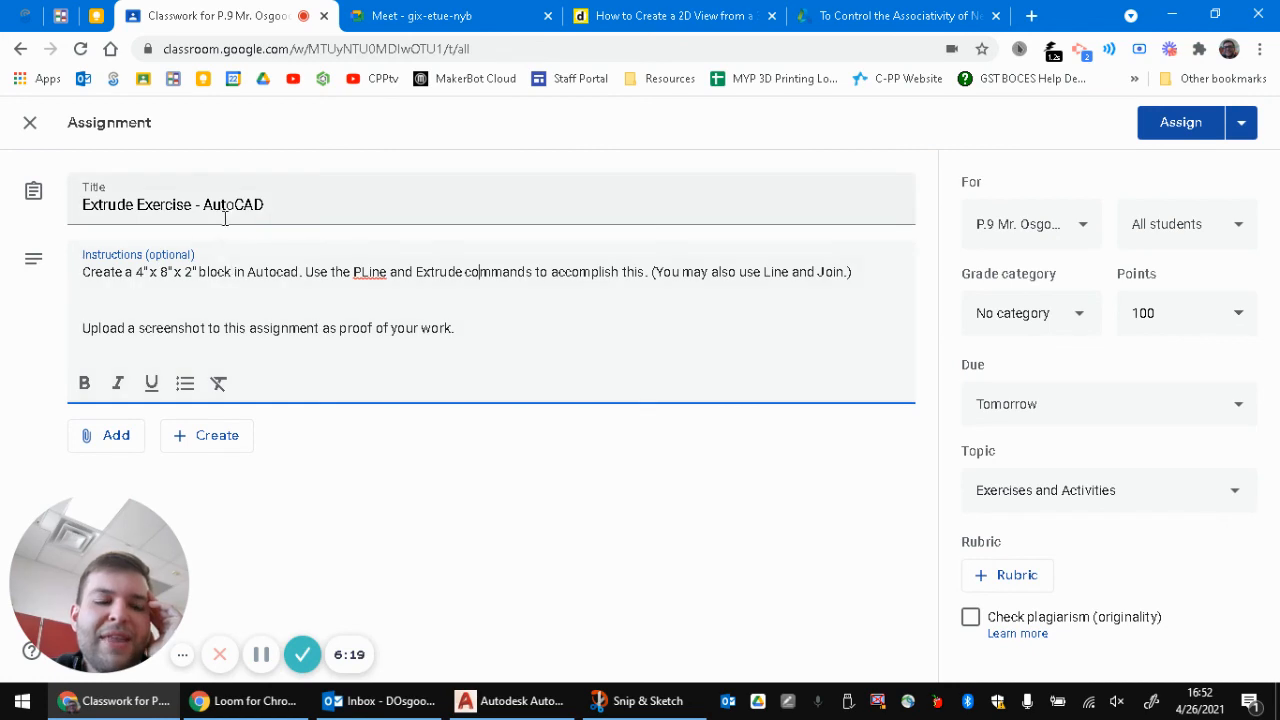